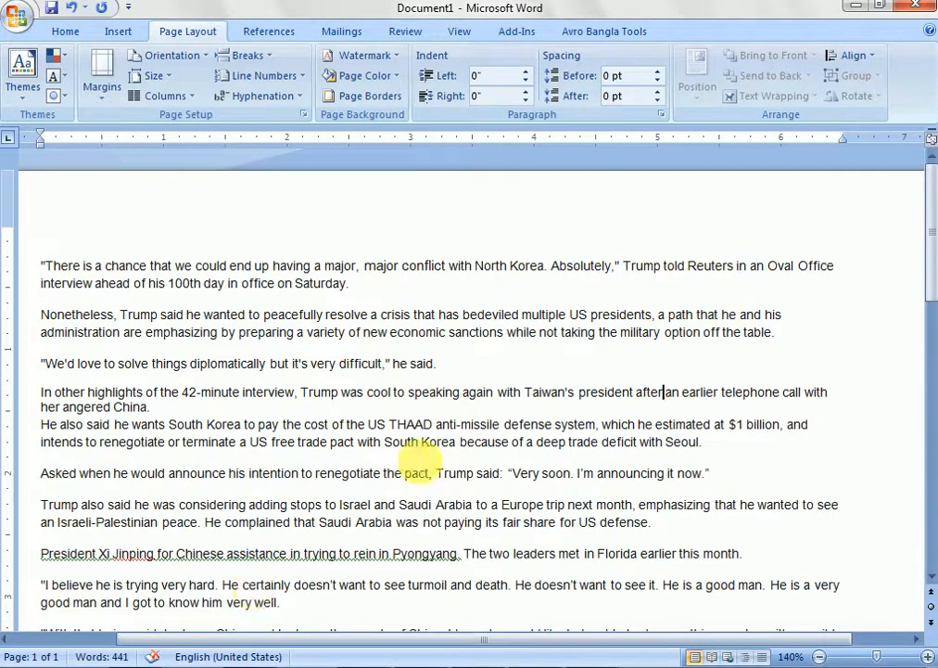
# - Apply the preset CONFIDENTIAL 1 diagonal watermark to the document
pyautogui.click(400, 59)
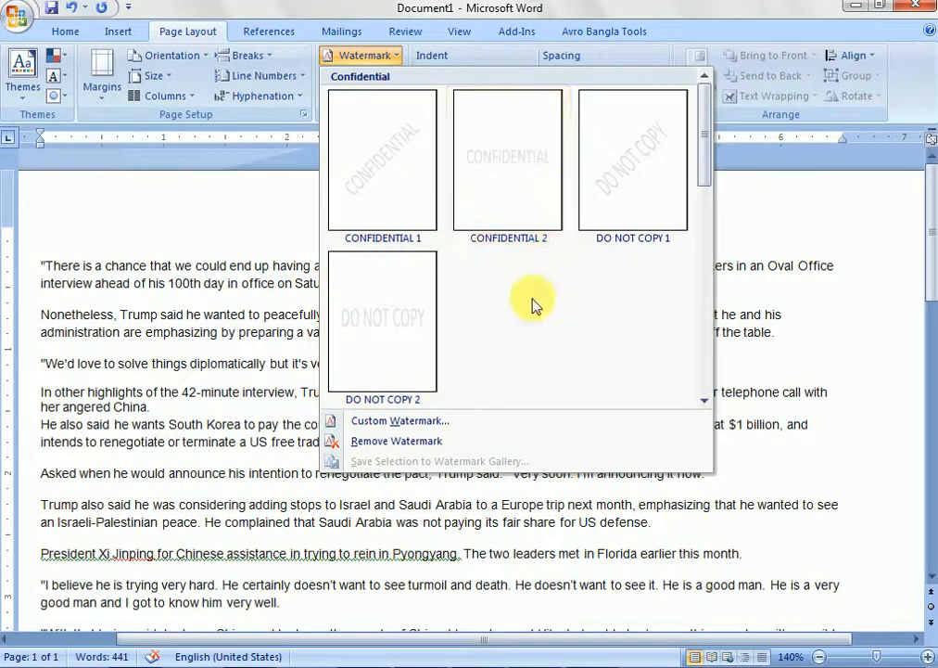
pyautogui.click(402, 189)
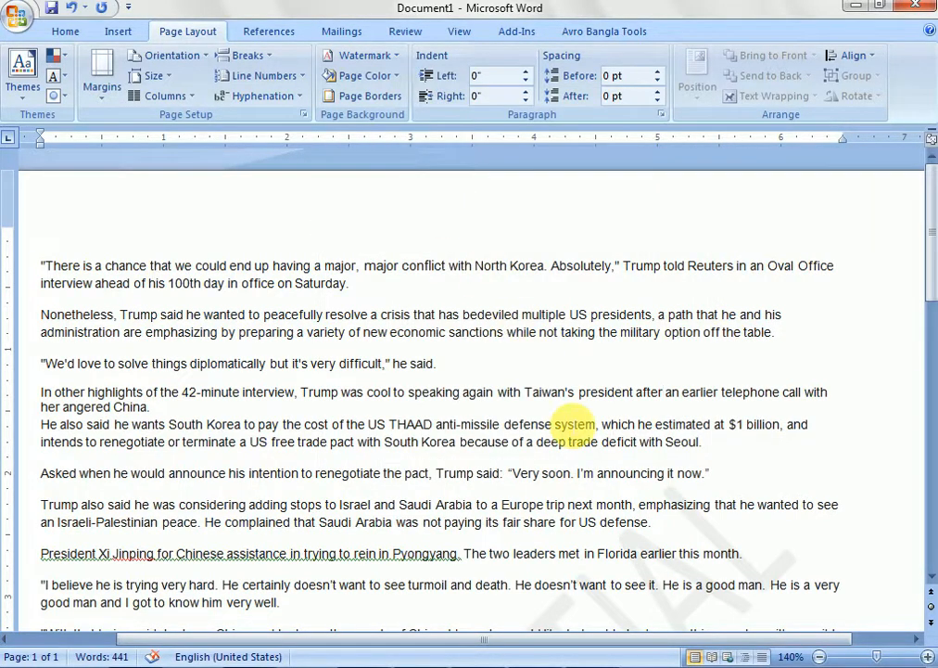
# - Examine how the CONFIDENTIAL watermark lies behind the text over the whole page
pyautogui.scroll(-6, 574, 424)
pyautogui.scroll(-6, 384, 569)
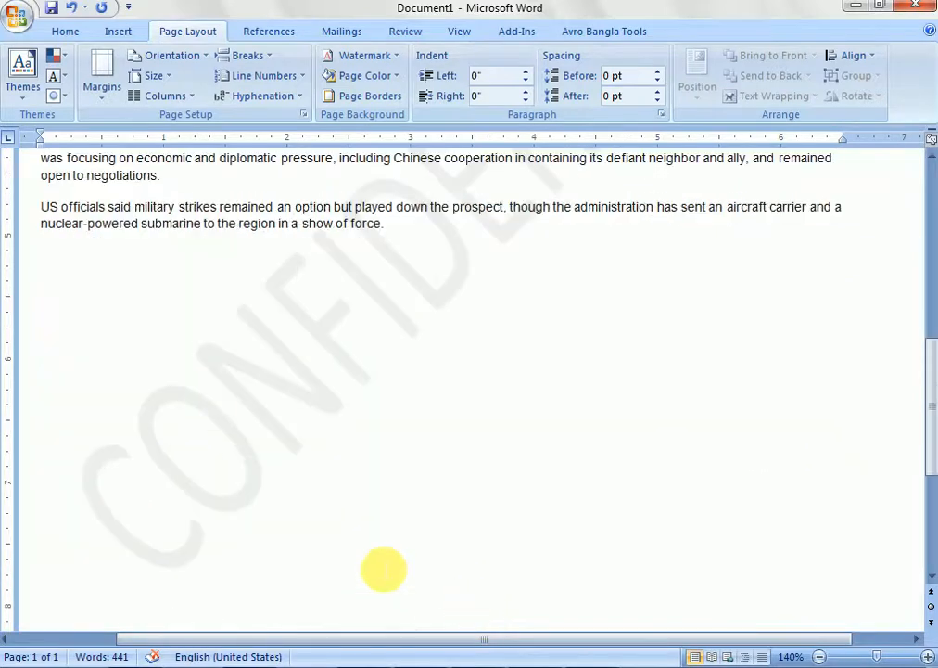
pyautogui.scroll(1, 319, 376)
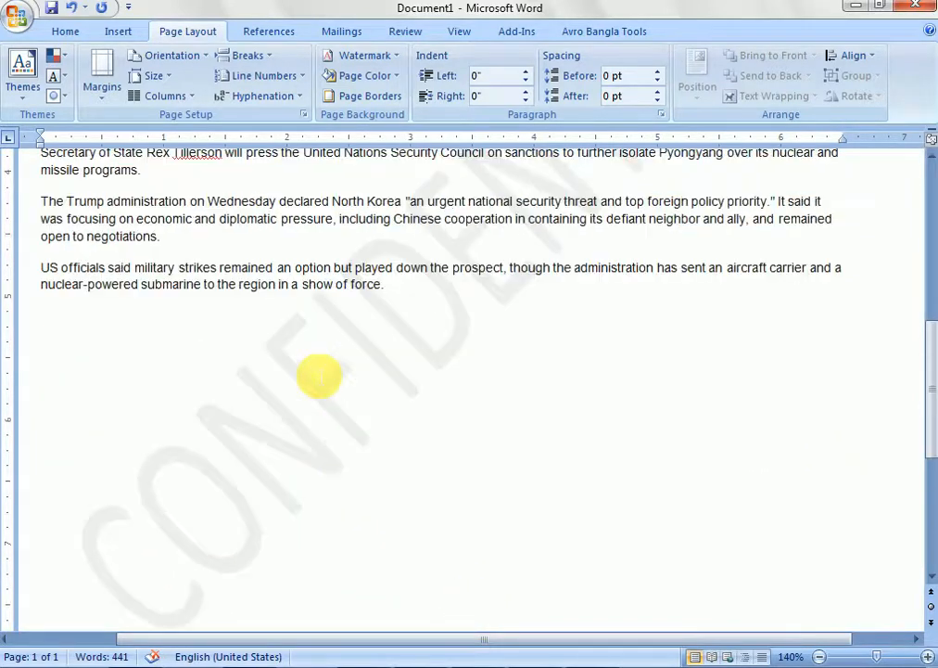
pyautogui.scroll(7, 380, 382)
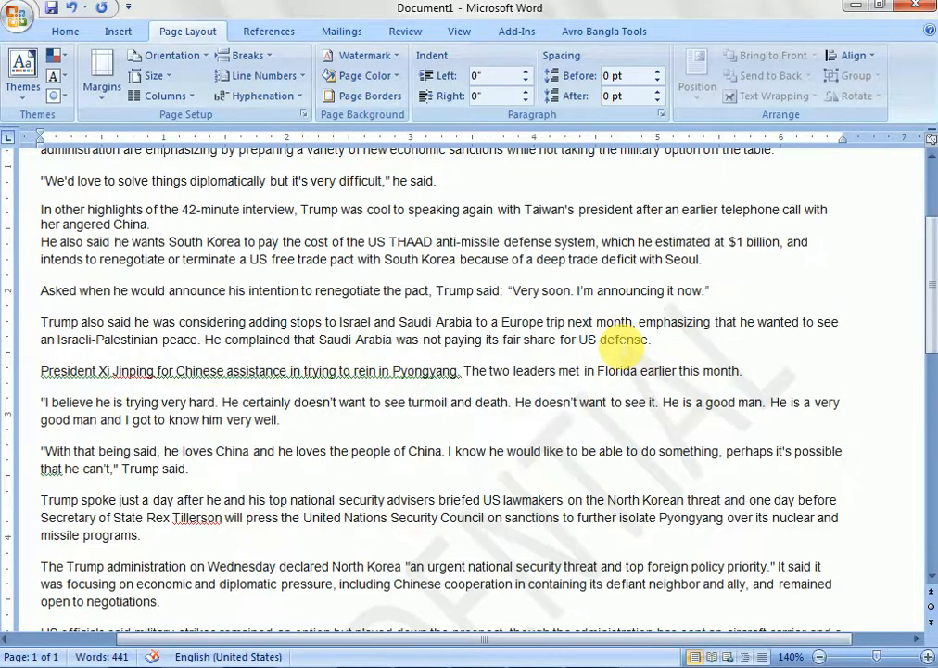
pyautogui.scroll(-6, 534, 446)
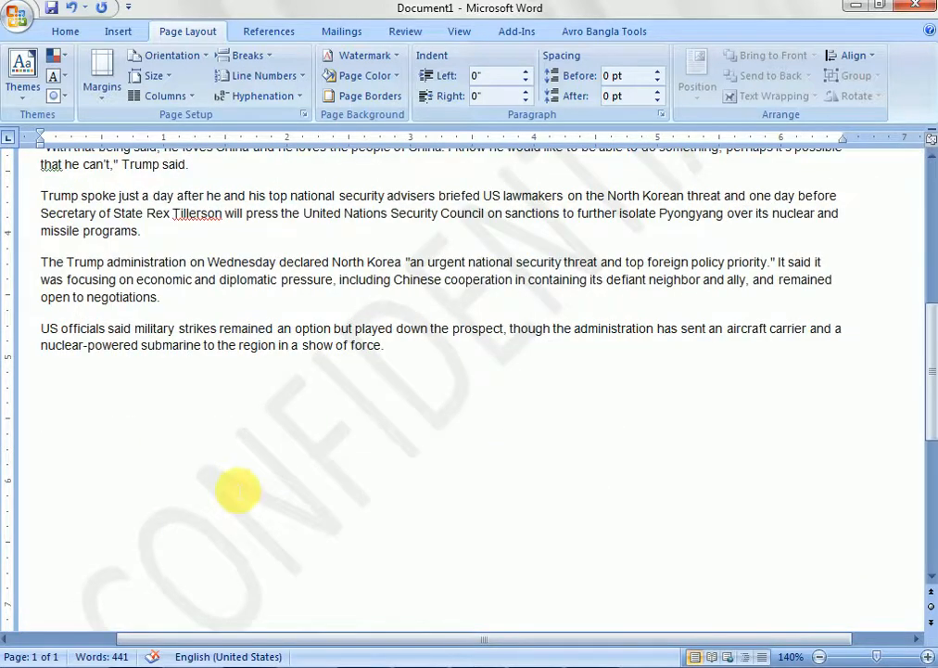
pyautogui.scroll(-5, 241, 482)
pyautogui.scroll(10, 243, 476)
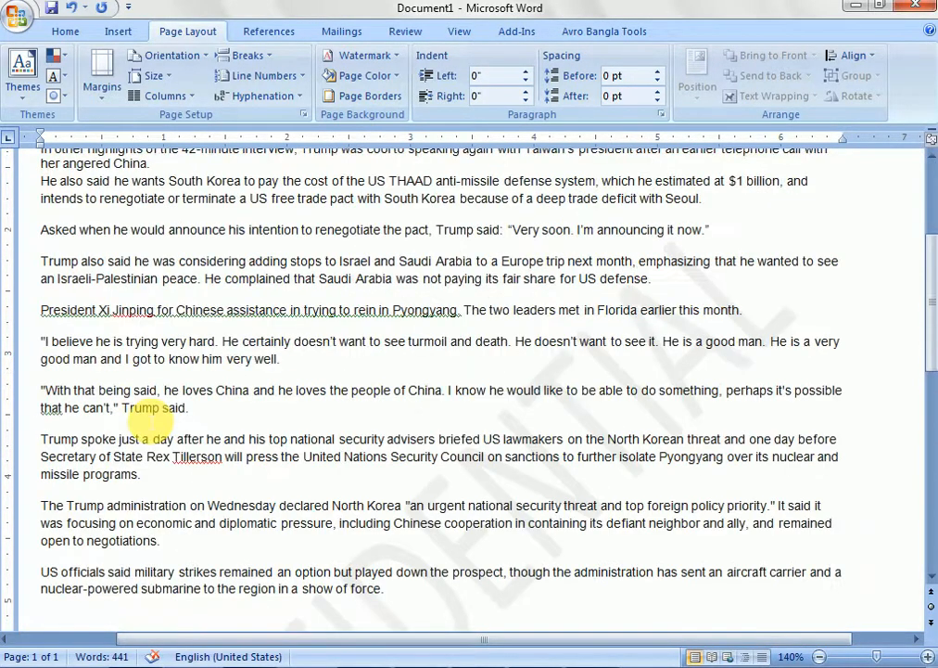
pyautogui.scroll(5, 148, 423)
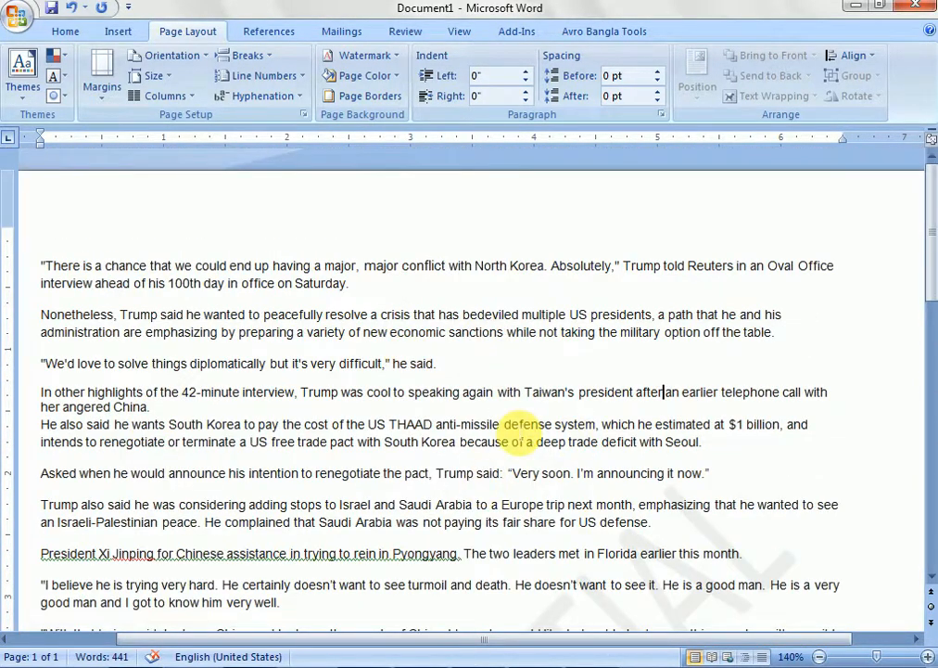
pyautogui.scroll(-8, 522, 431)
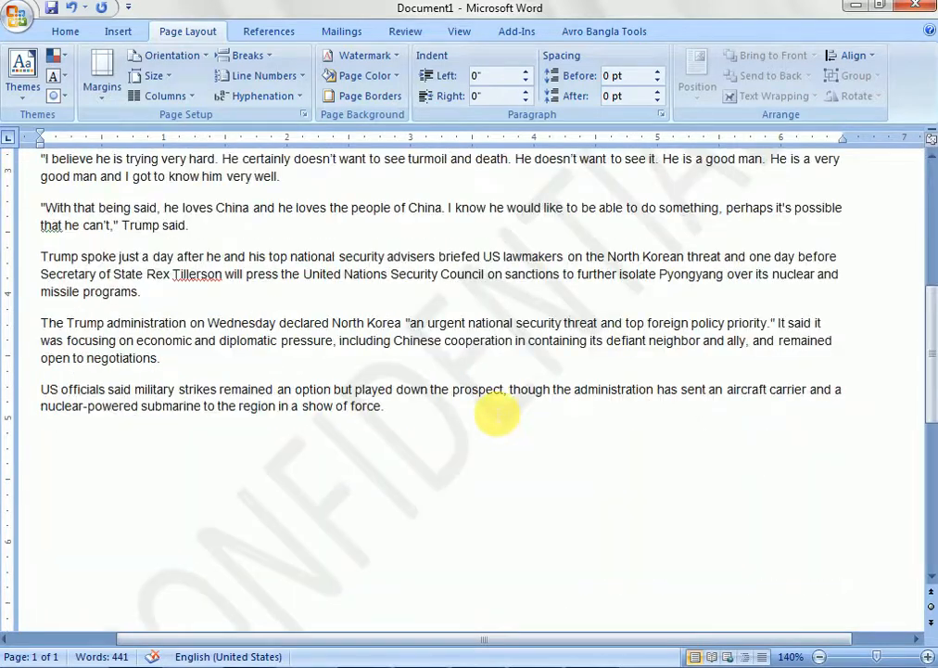
pyautogui.scroll(-3, 479, 382)
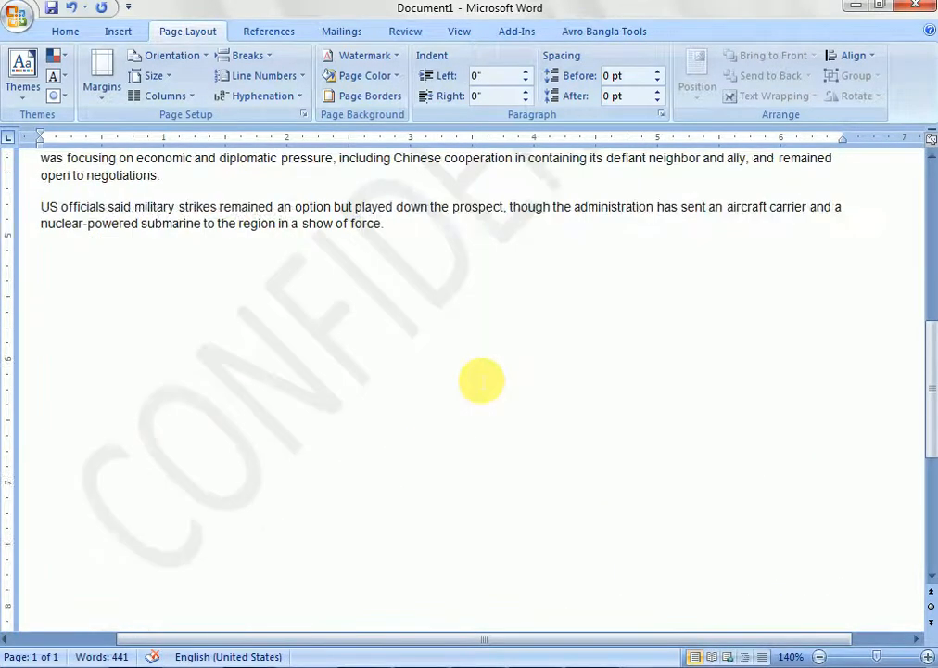
pyautogui.scroll(8, 469, 381)
pyautogui.scroll(3, 461, 365)
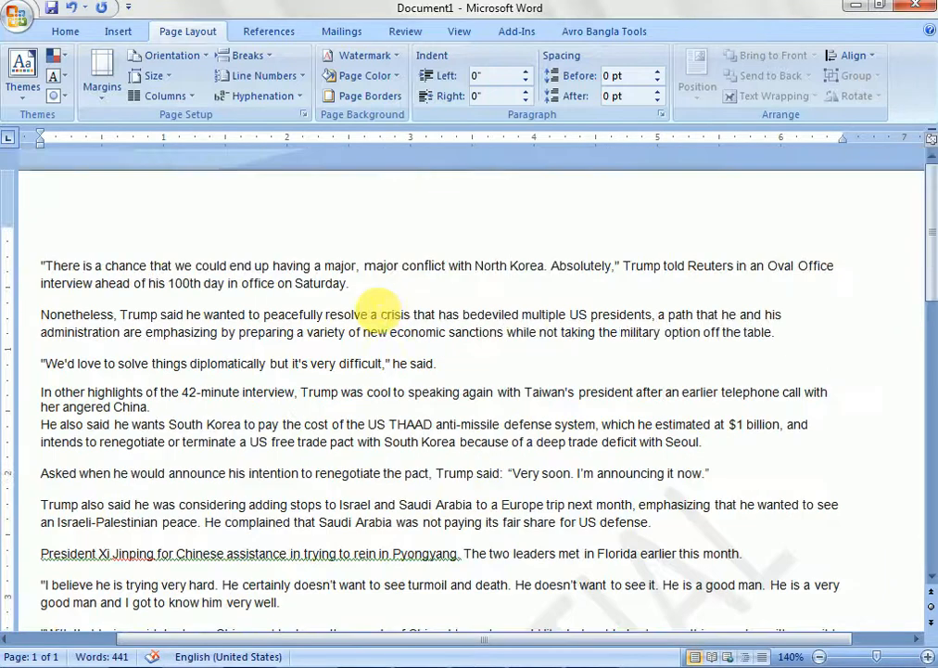
pyautogui.scroll(-3, 537, 528)
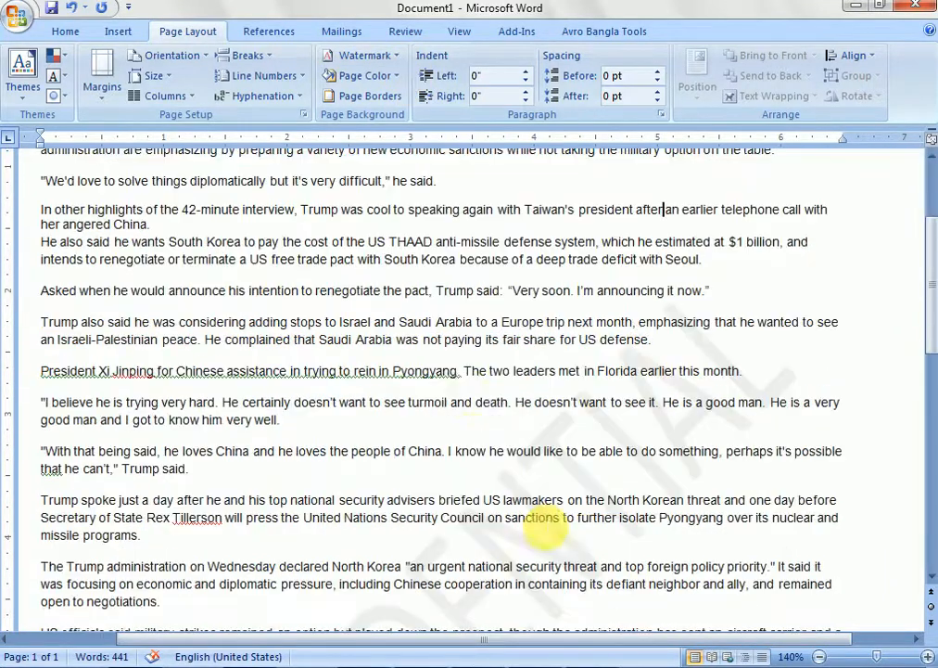
# - Remove the CONFIDENTIAL watermark by applying No watermark in the custom watermark settings, and check the page
pyautogui.click(397, 57)
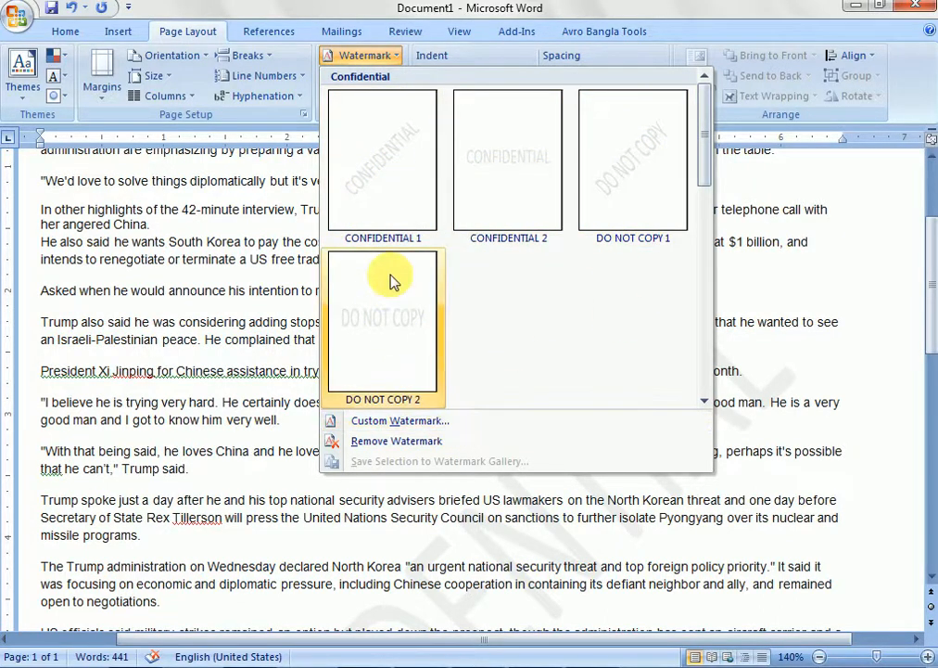
pyautogui.click(409, 429)
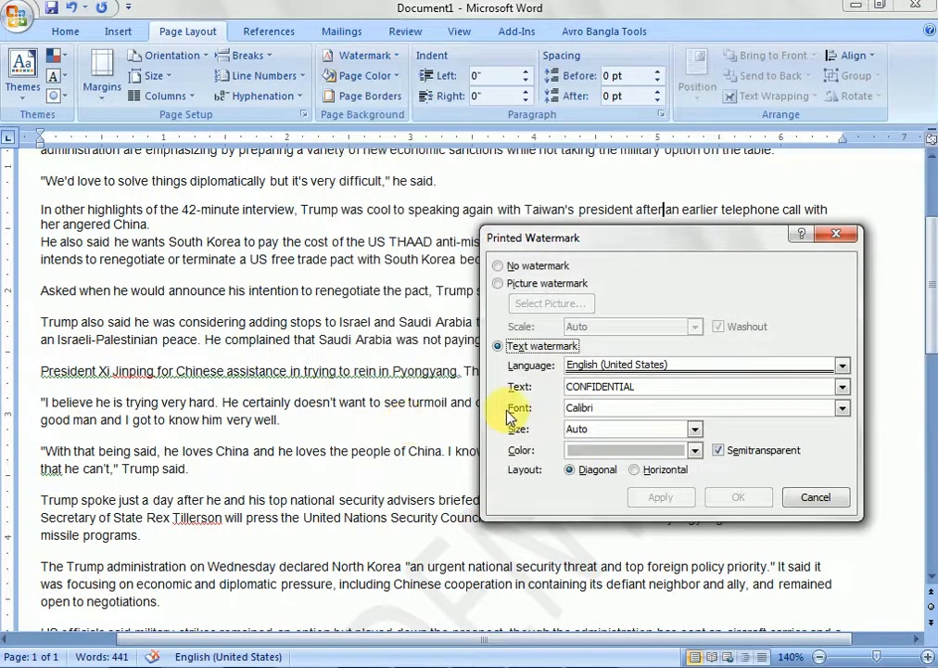
pyautogui.moveTo(726, 239); pyautogui.dragTo(445, 209)
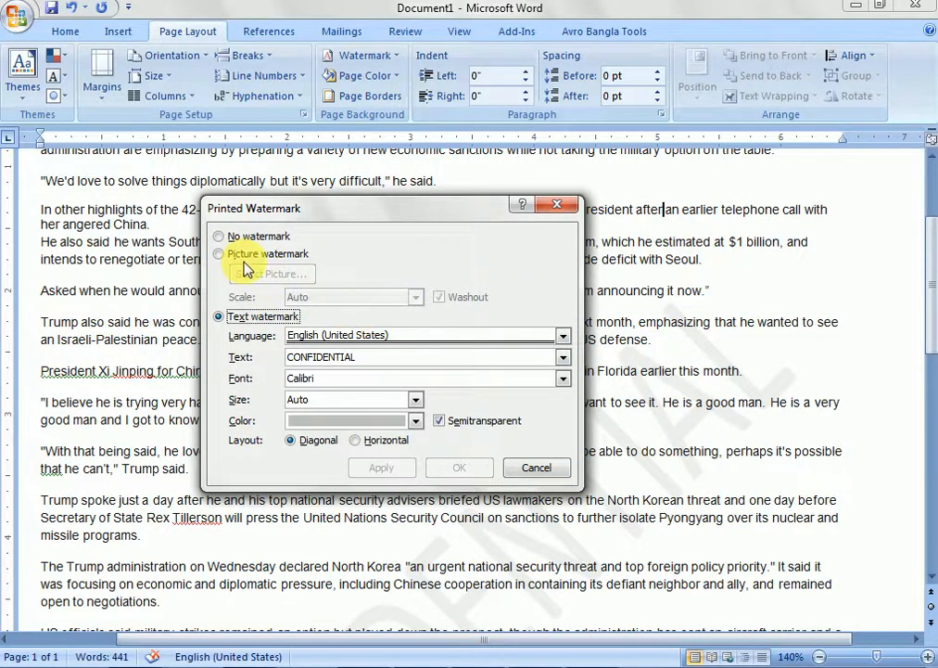
pyautogui.click(220, 237)
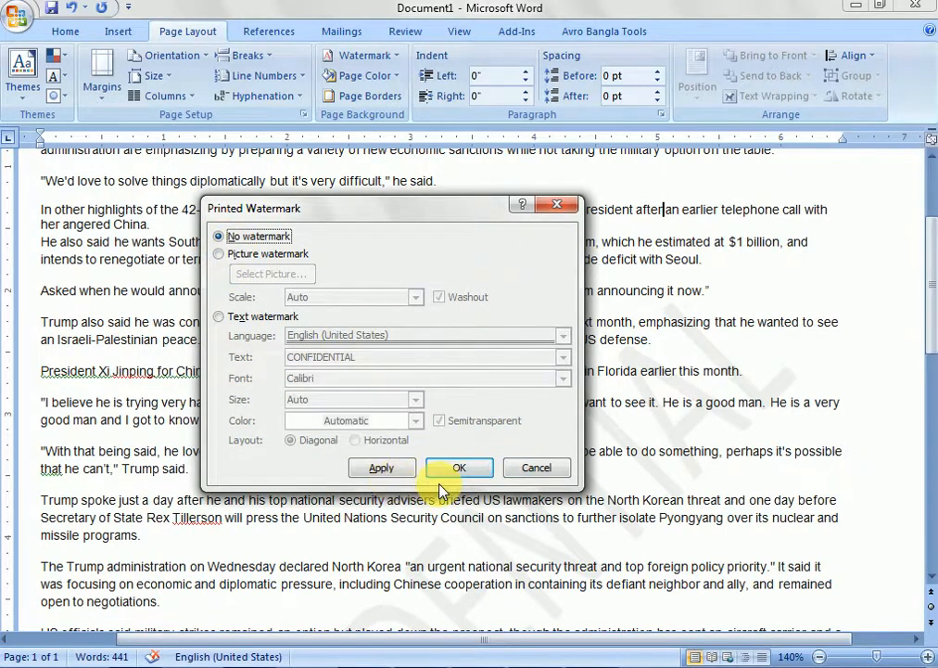
pyautogui.click(410, 471)
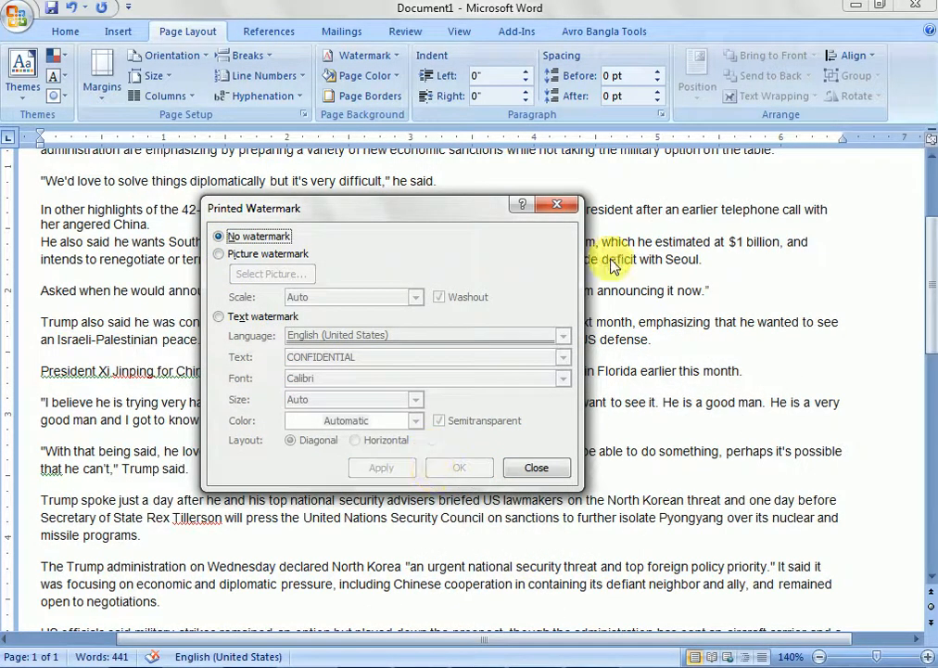
pyautogui.click(538, 466)
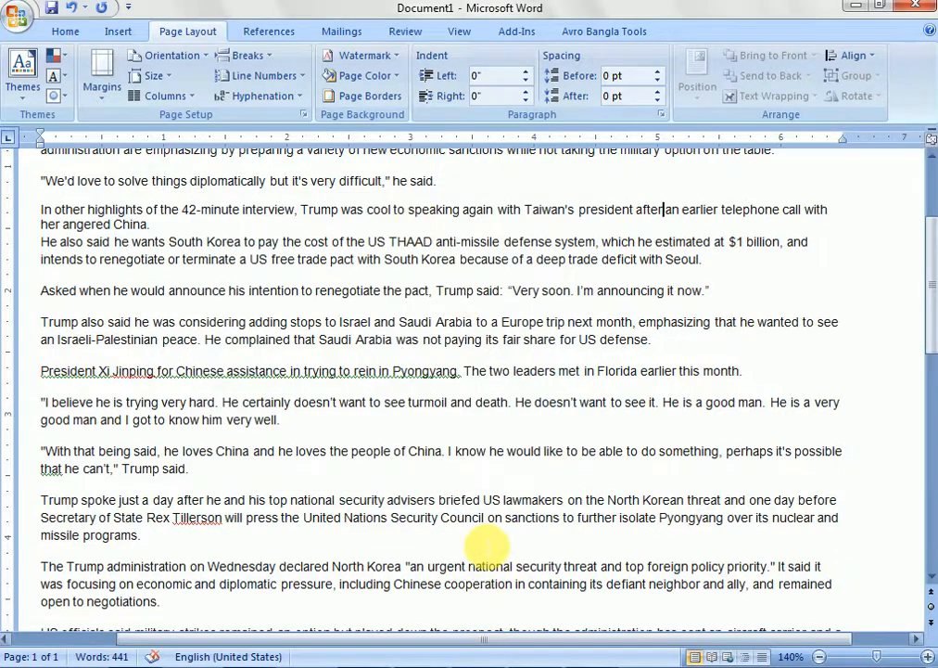
pyautogui.scroll(-5, 486, 549)
pyautogui.scroll(9, 485, 549)
pyautogui.scroll(-5, 486, 548)
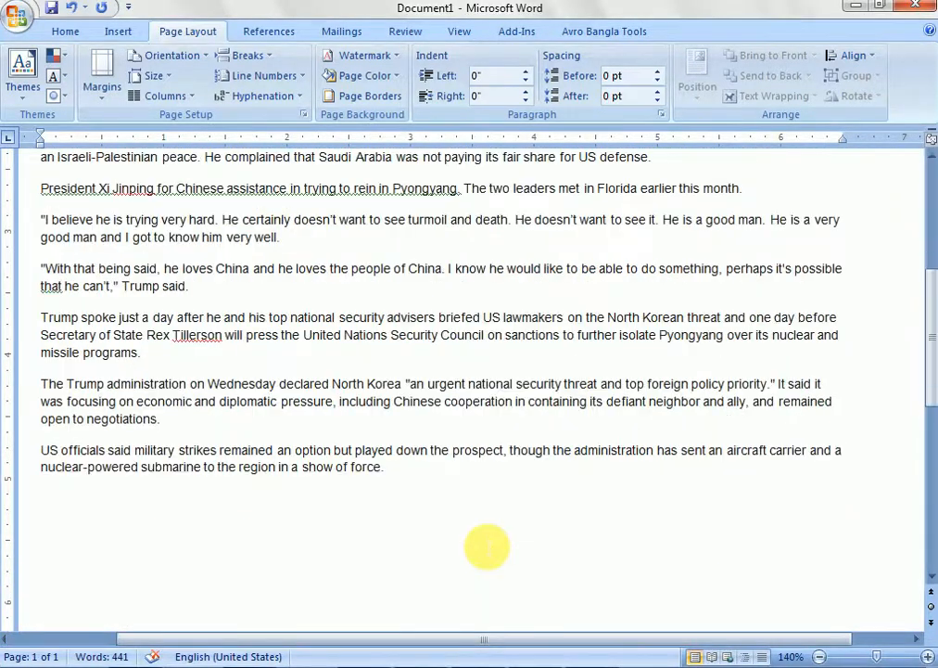
pyautogui.scroll(5, 484, 547)
# - Open the custom watermark settings and choose a text watermark
pyautogui.click(396, 56)
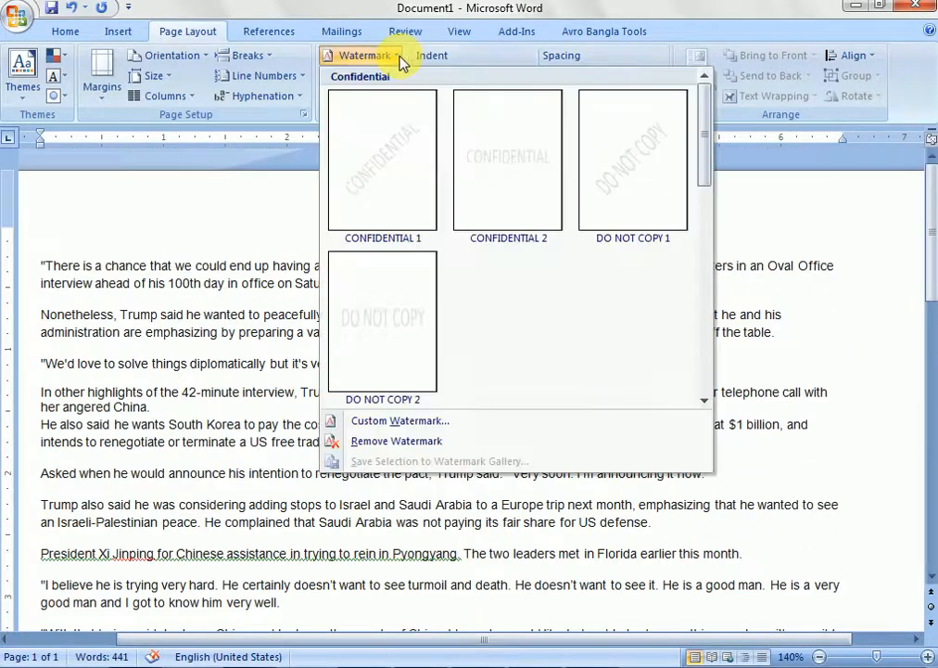
pyautogui.click(428, 425)
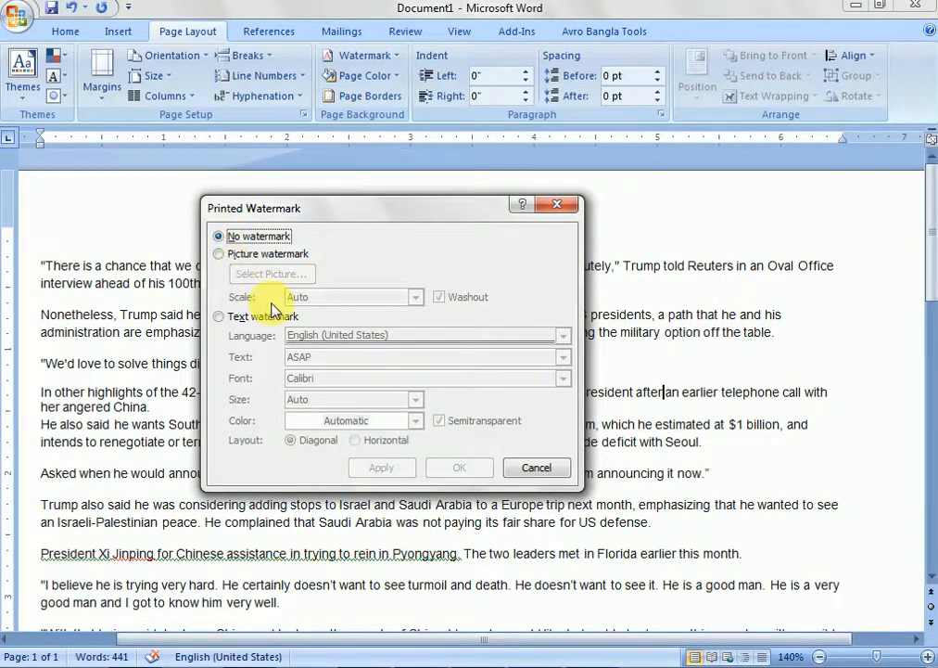
pyautogui.click(230, 318)
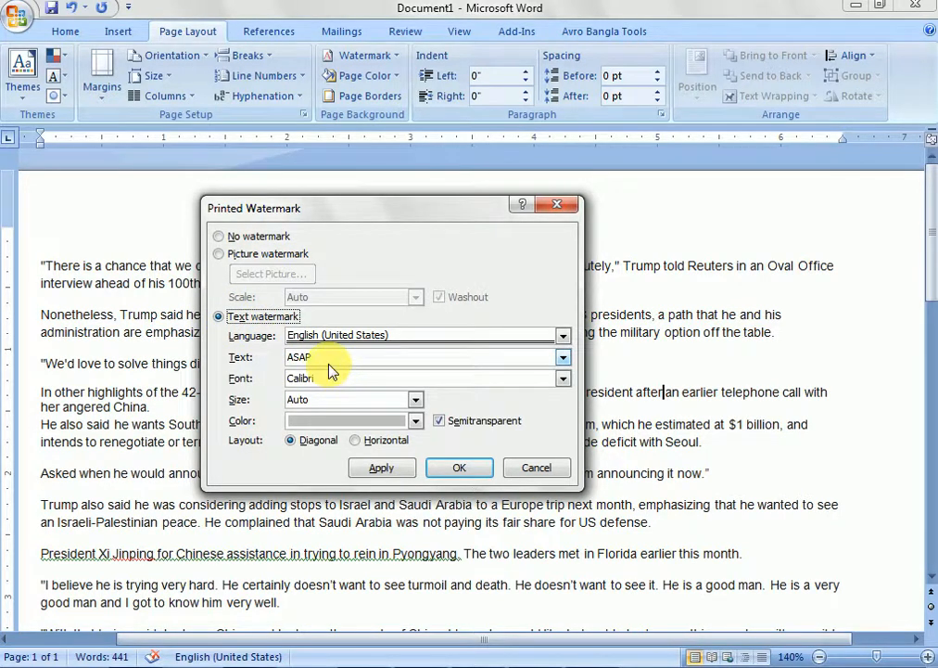
# - Try Bengali (India) as the watermark language, and return it to English (United States)
pyautogui.click(562, 335)
pyautogui.scroll(-4, 412, 419)
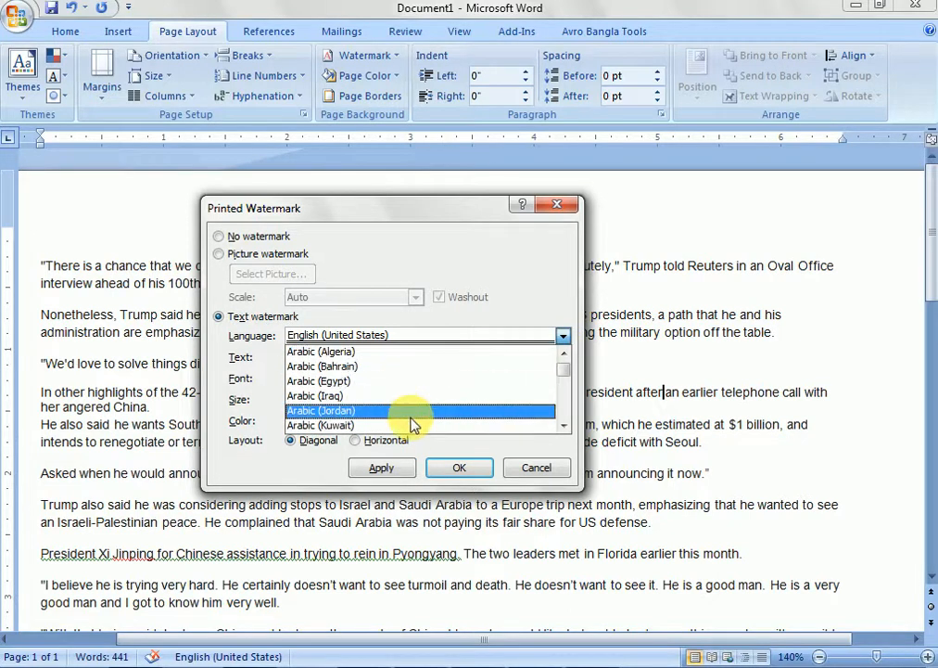
pyautogui.scroll(4, 412, 419)
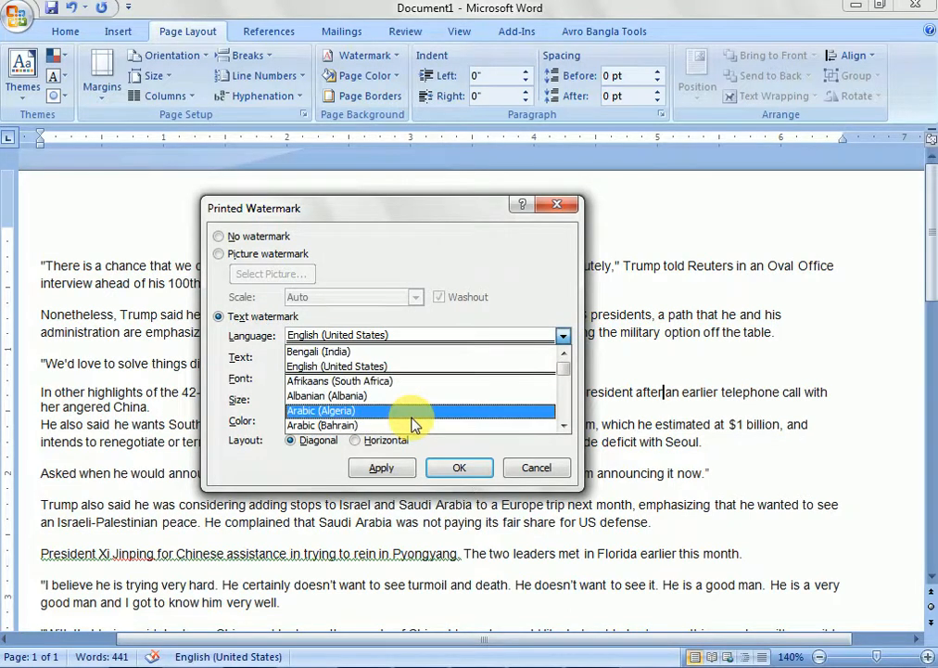
pyautogui.click(418, 352)
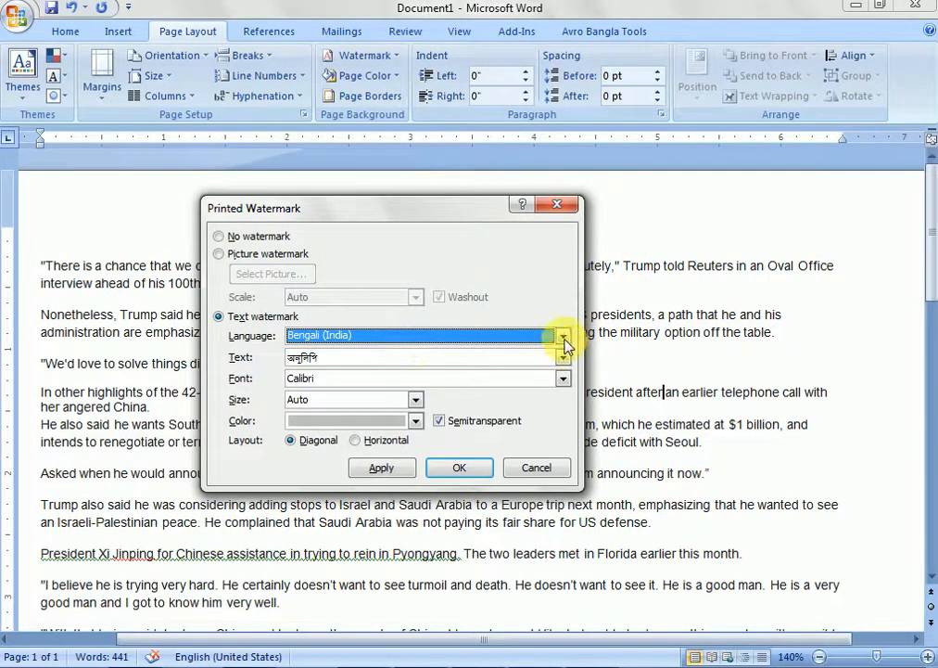
pyautogui.click(563, 336)
pyautogui.click(446, 372)
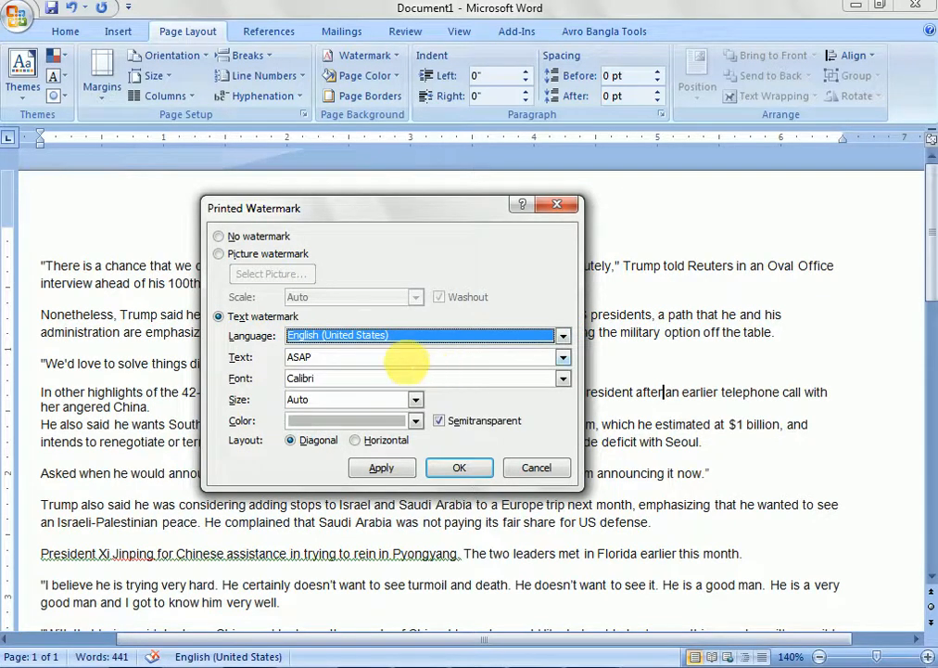
# - Replace the watermark text with "Page 1"
pyautogui.click(330, 365)
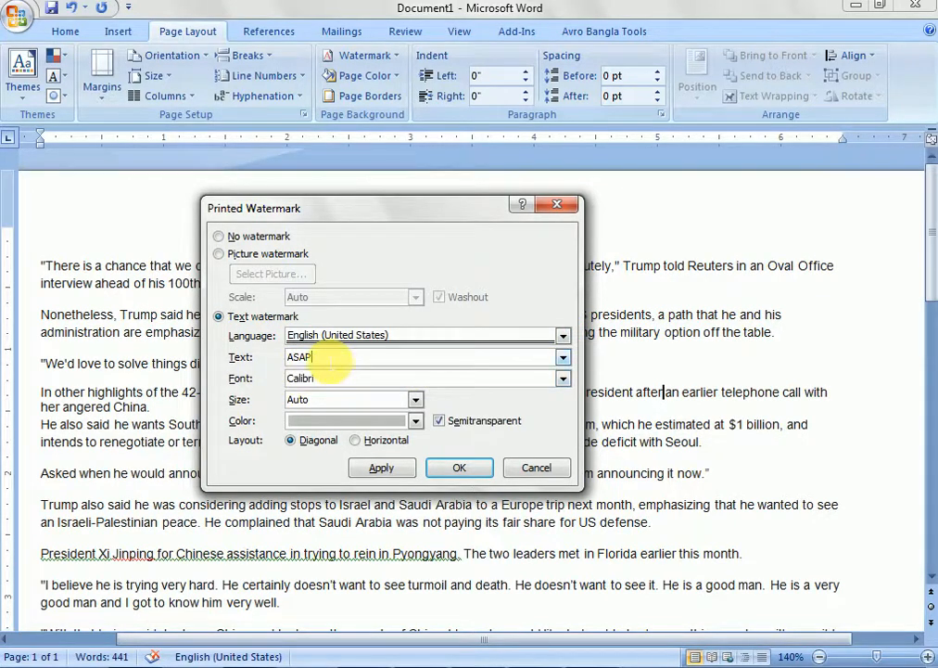
pyautogui.moveTo(329, 365); pyautogui.dragTo(260, 360)
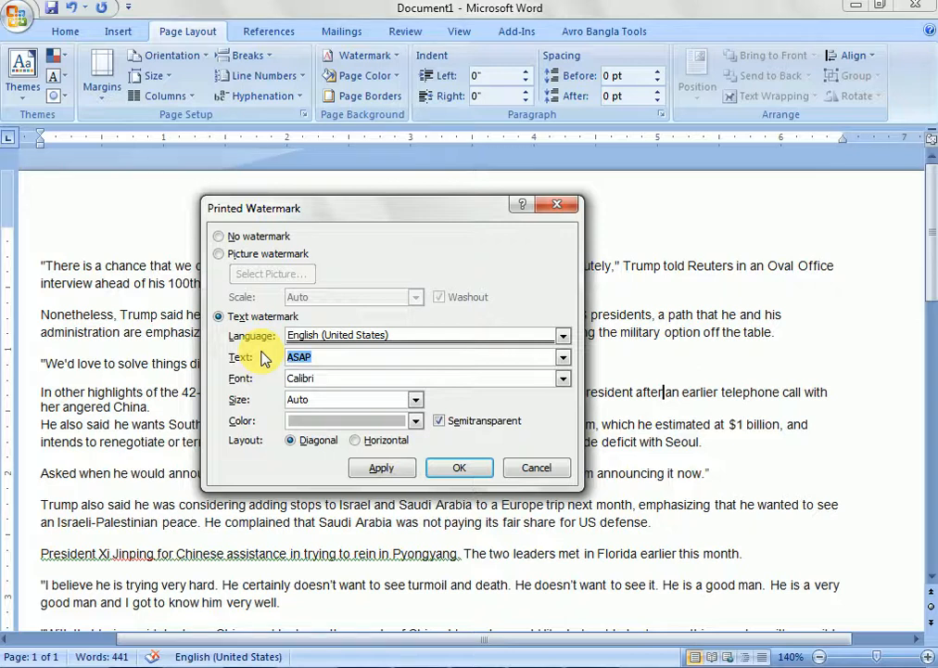
pyautogui.write('Page 1')
# - Look through the available watermark fonts and sizes, keeping the Calibri font and the Auto size
pyautogui.click(563, 378)
pyautogui.scroll(-3, 486, 413)
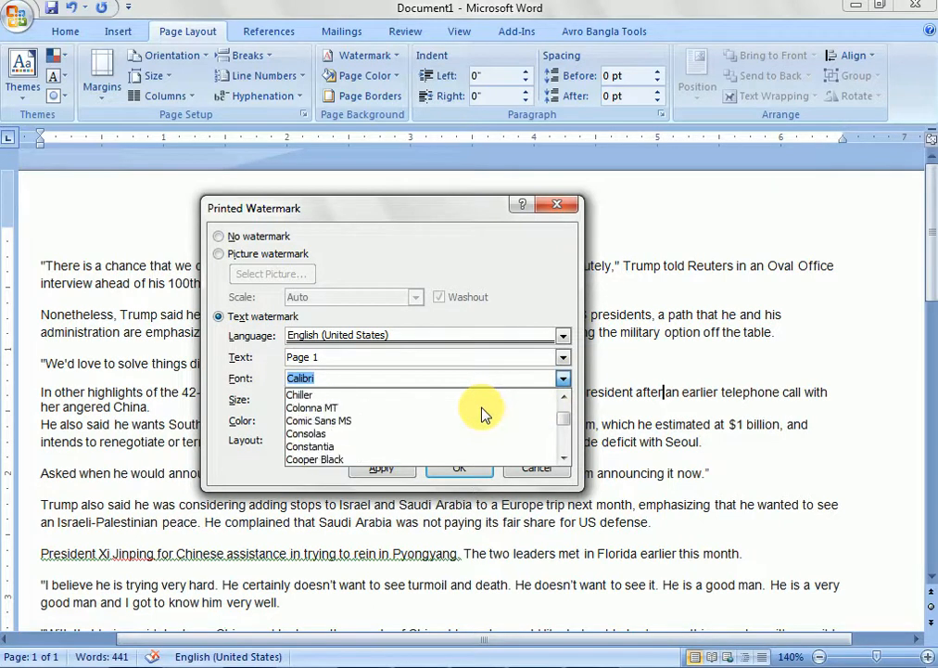
pyautogui.scroll(-5, 491, 440)
pyautogui.scroll(15, 481, 429)
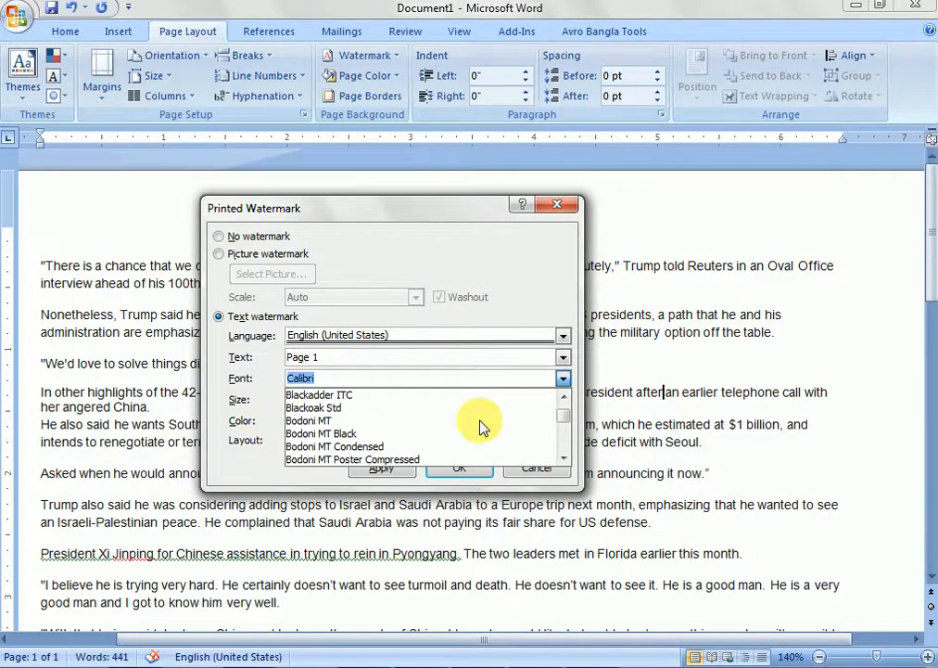
pyautogui.click(412, 377)
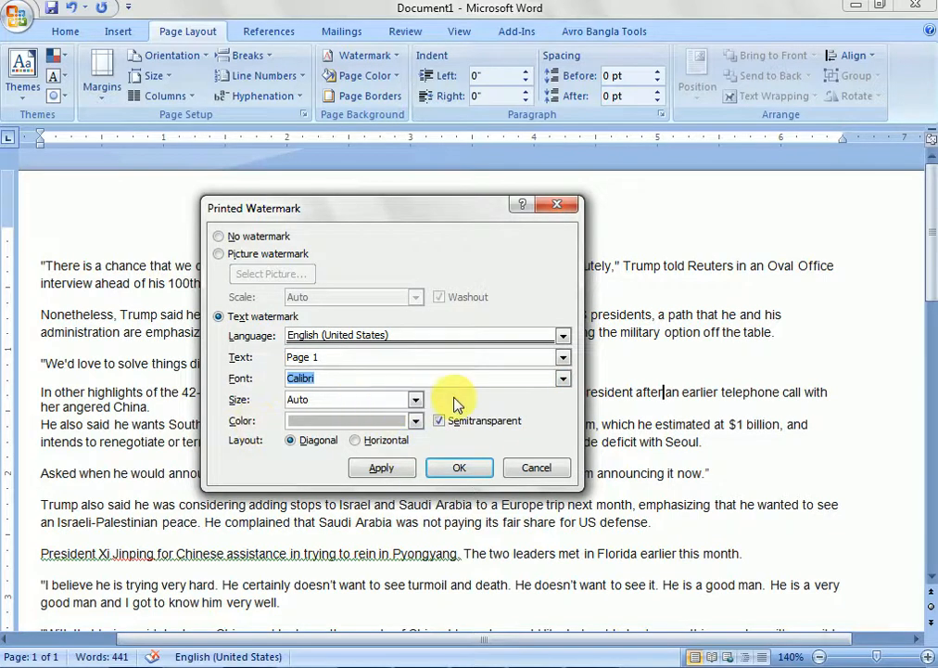
pyautogui.click(415, 399)
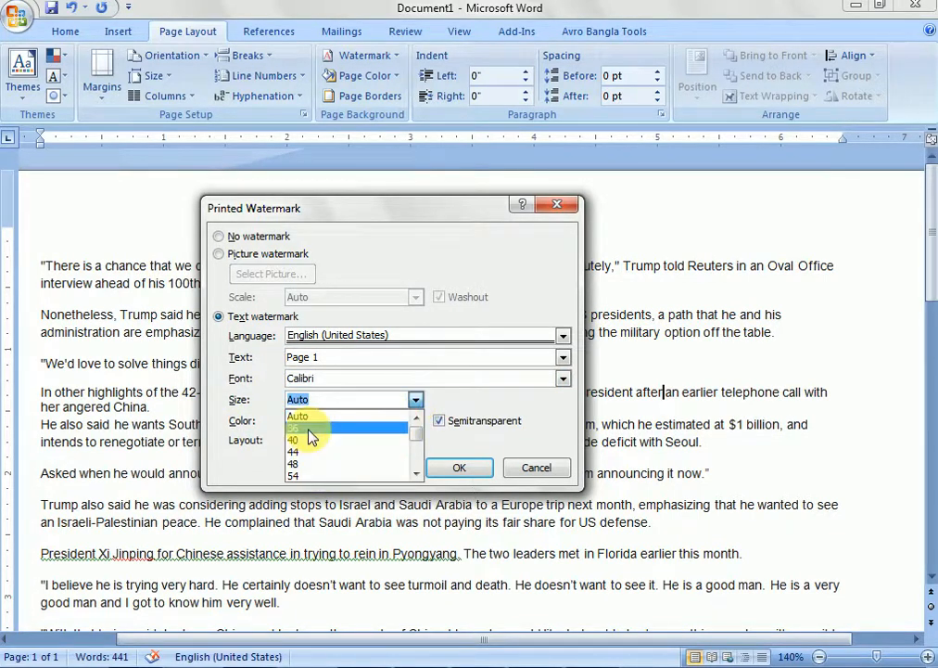
pyautogui.scroll(-3, 325, 480)
pyautogui.scroll(3, 324, 481)
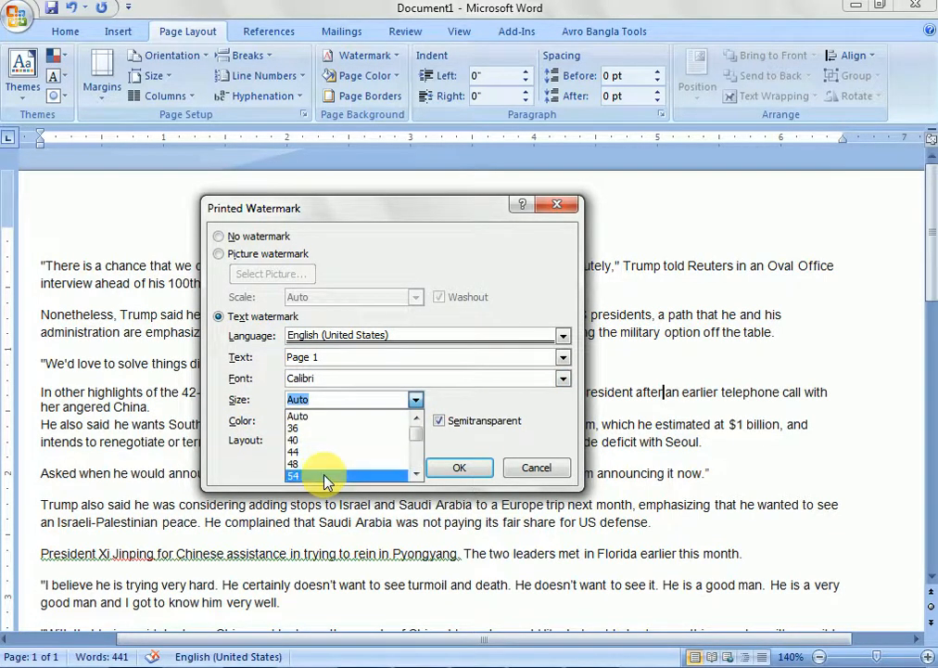
pyautogui.click(315, 417)
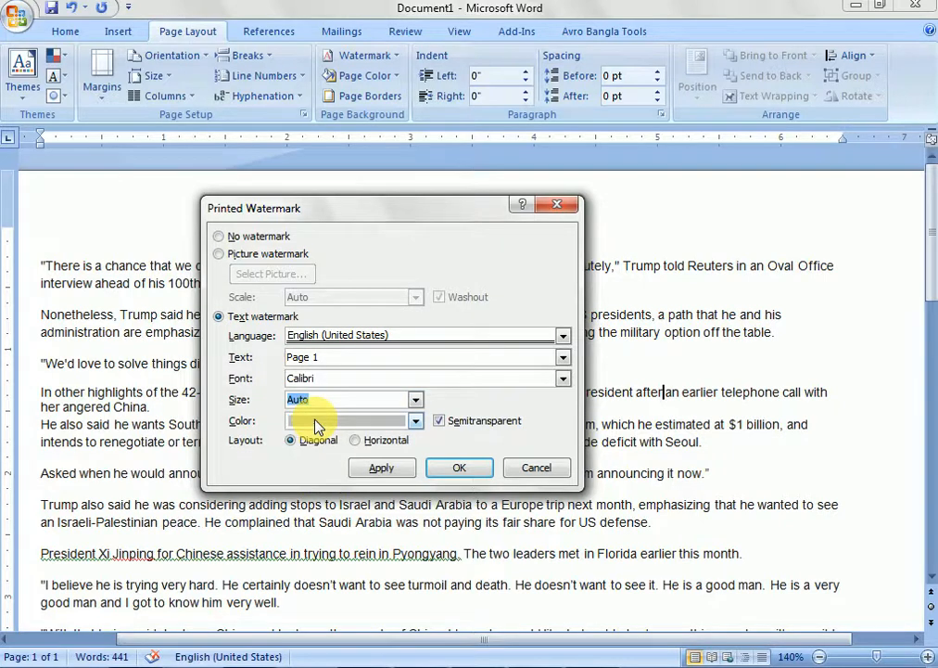
# - Set the "Page 1" watermark's color to a dark tan theme color and apply the watermark to the document
pyautogui.click(415, 420)
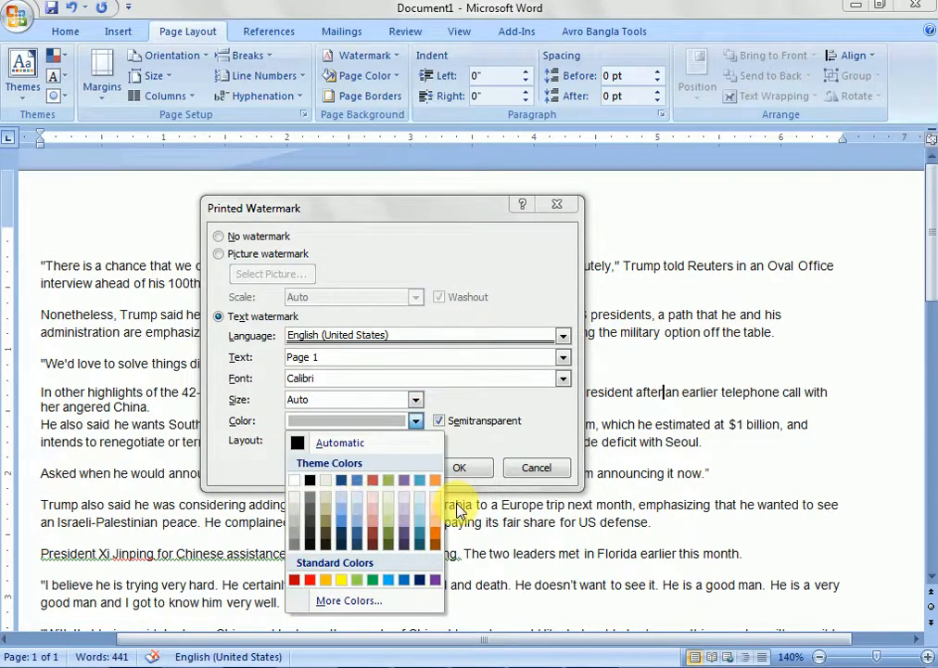
pyautogui.click(331, 526)
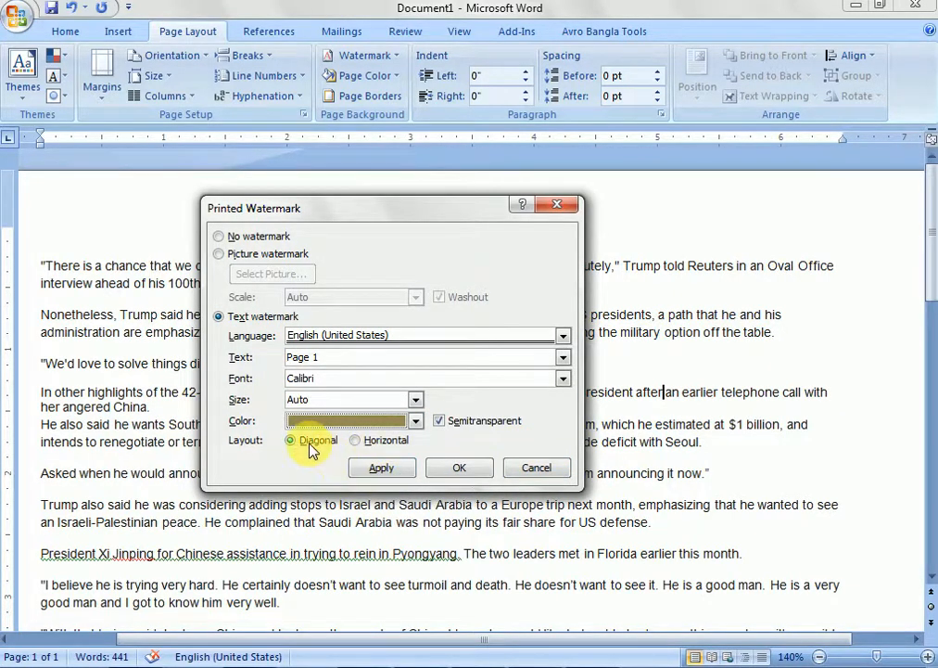
pyautogui.click(381, 468)
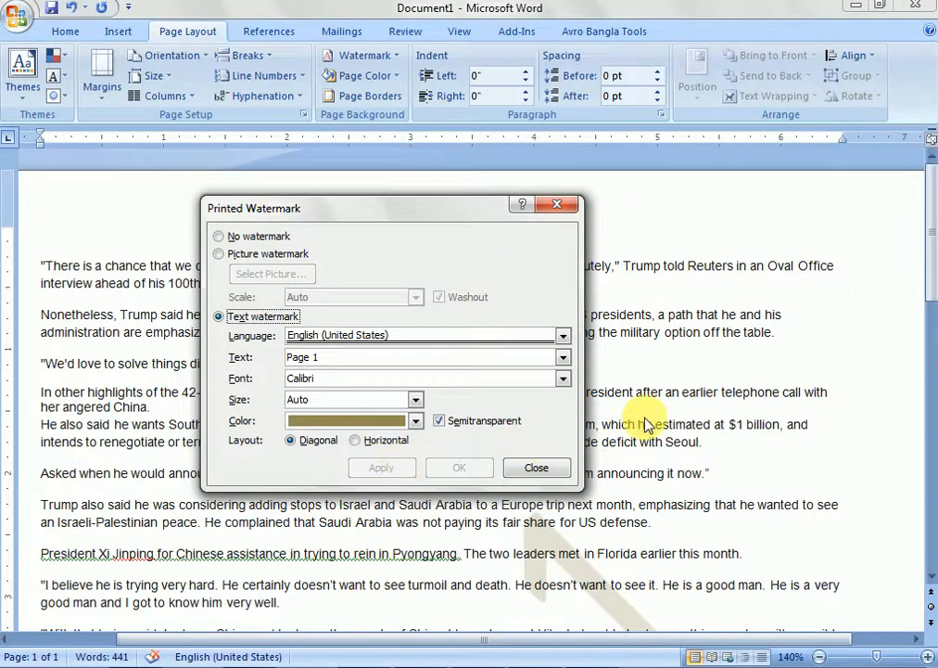
pyautogui.click(542, 466)
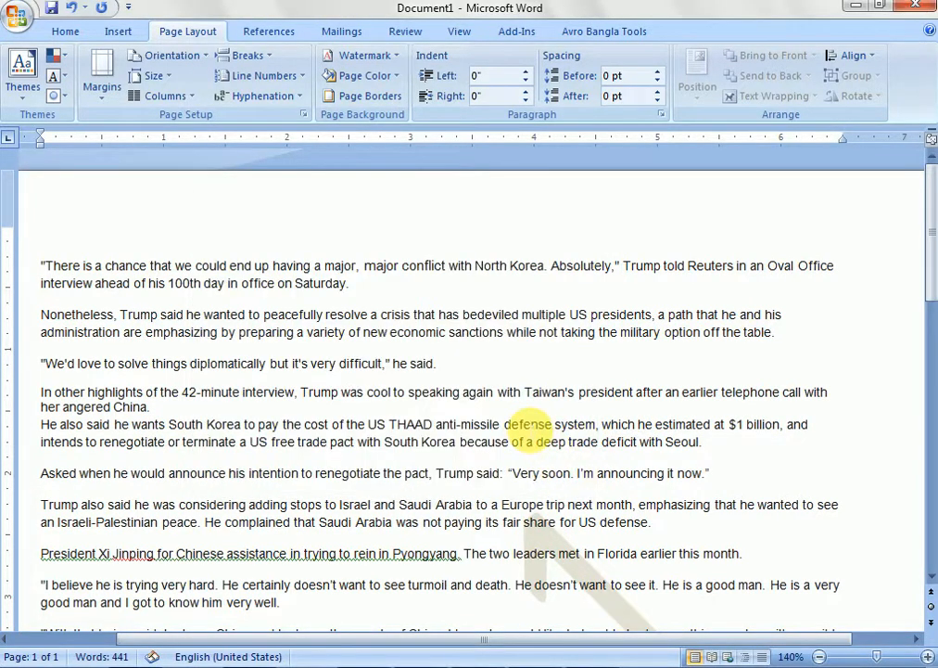
# - Examine how the diagonal "Page 1" watermark appears behind the text across the page
pyautogui.scroll(-3, 528, 429)
pyautogui.scroll(-3, 528, 429)
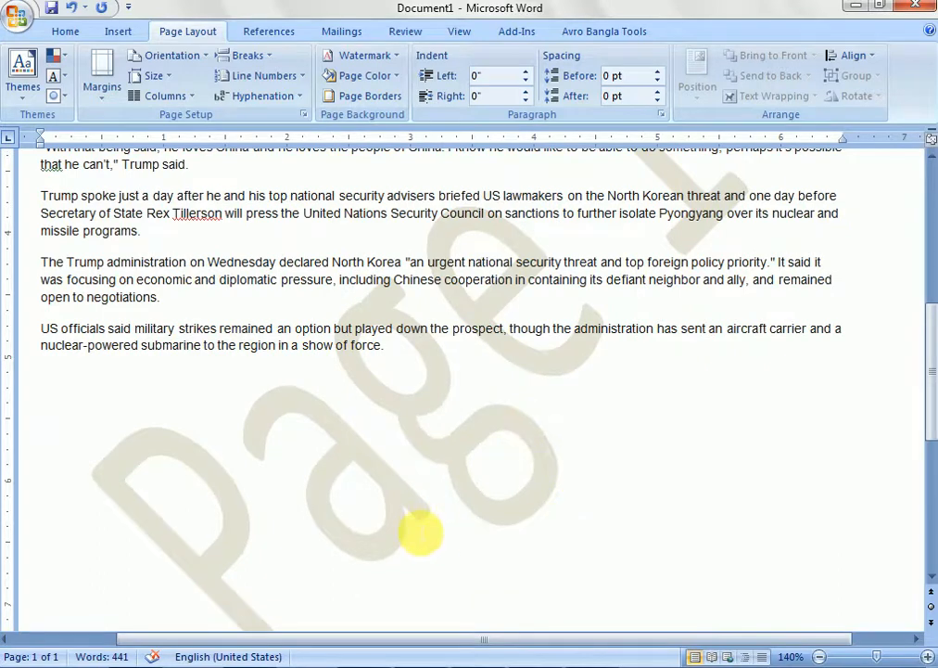
pyautogui.scroll(1, 577, 498)
pyautogui.scroll(3, 639, 357)
pyautogui.scroll(-6, 713, 378)
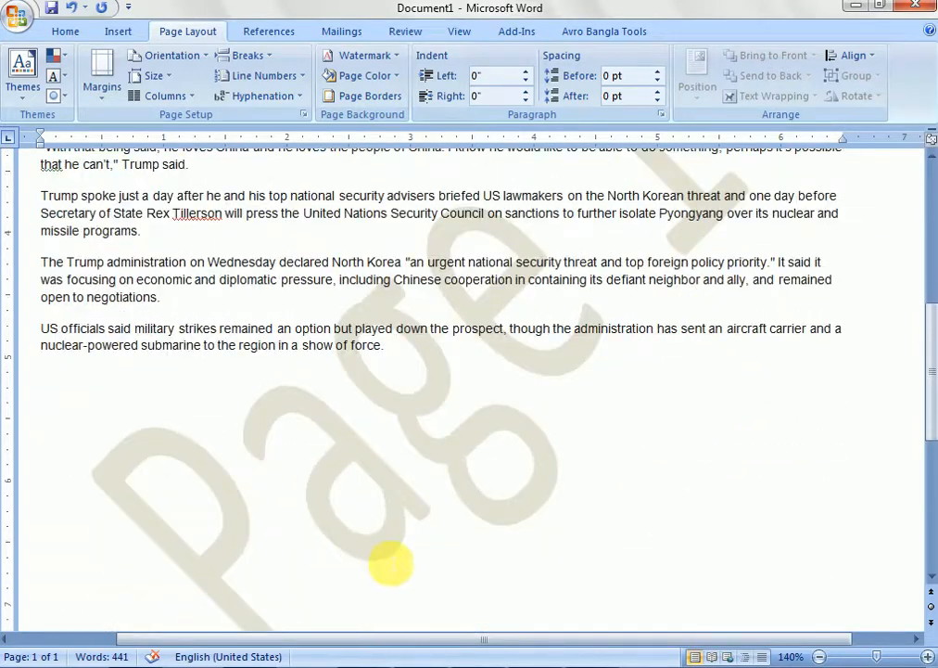
pyautogui.scroll(3, 386, 562)
pyautogui.scroll(2, 386, 562)
pyautogui.scroll(5, 458, 320)
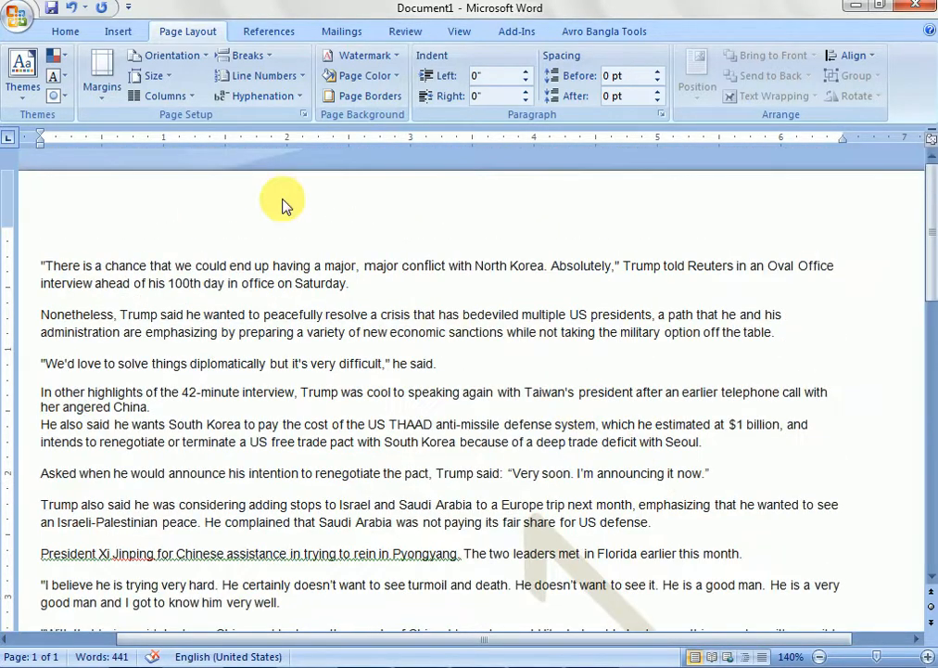
# - Reopen the custom watermark settings and choose a light gray theme color for the text watermark
pyautogui.click(385, 57)
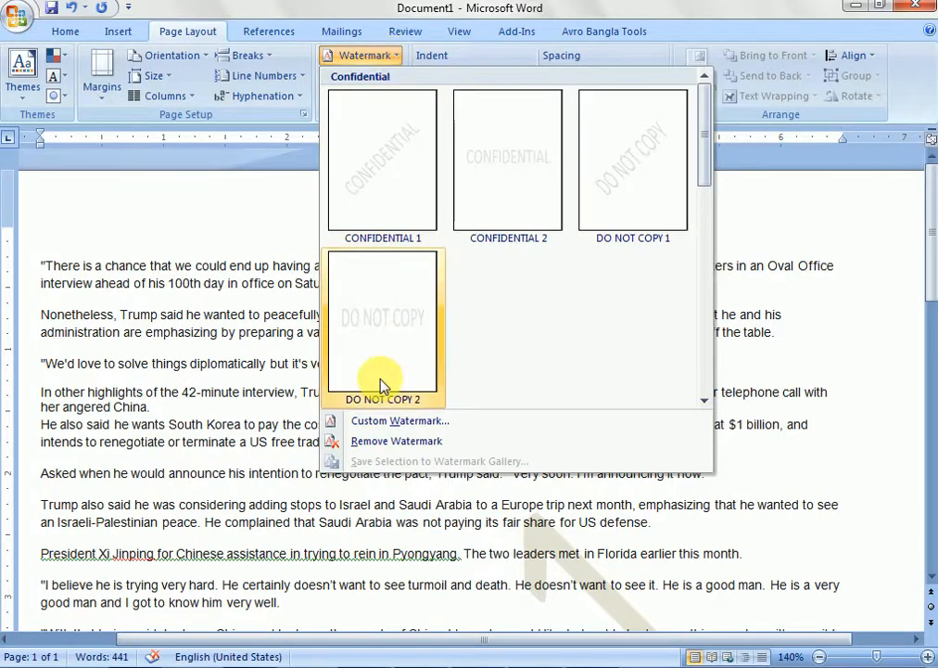
pyautogui.click(395, 427)
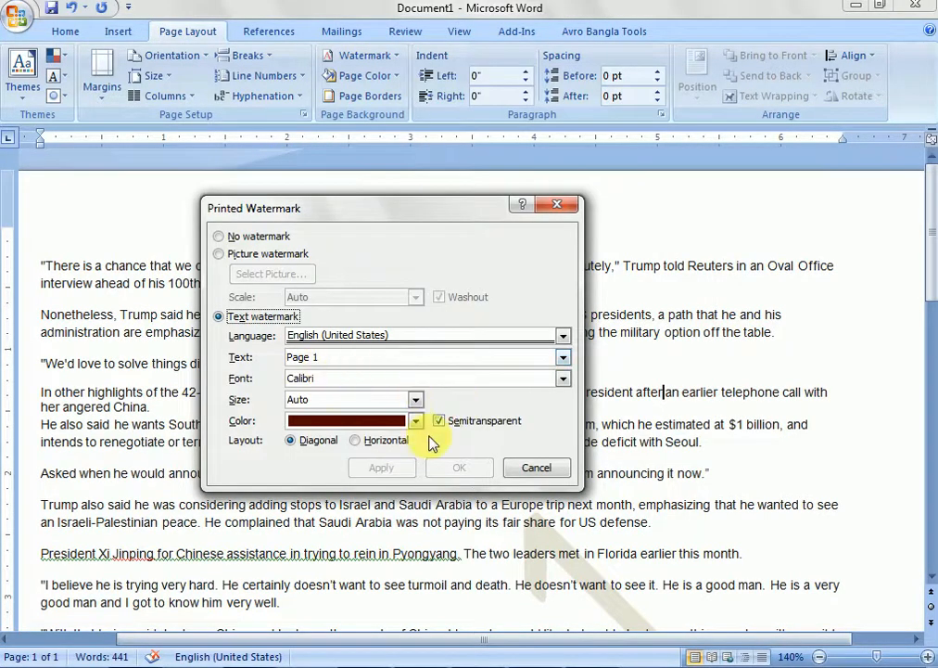
pyautogui.click(416, 420)
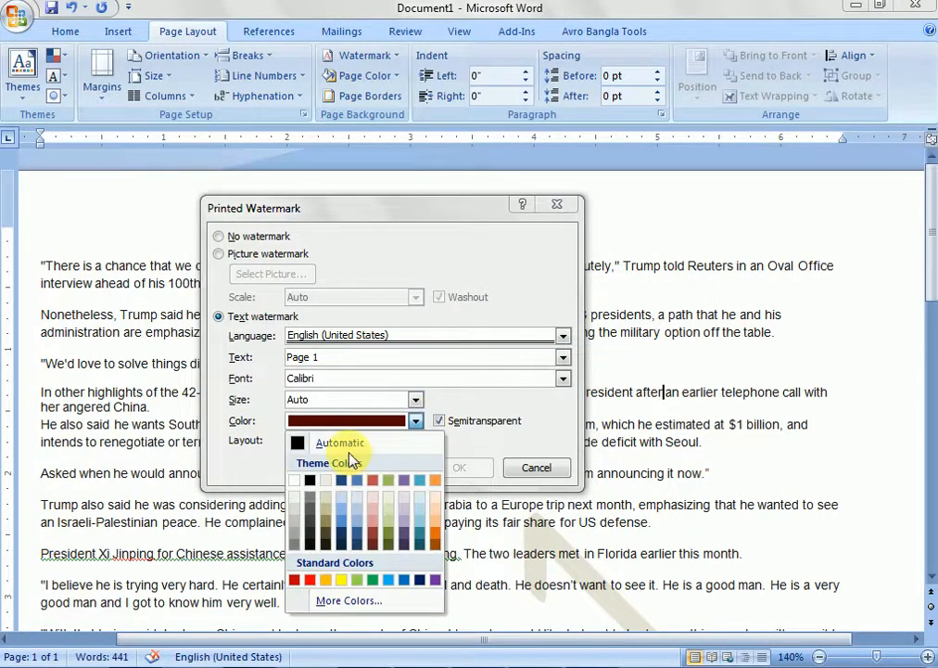
pyautogui.click(295, 516)
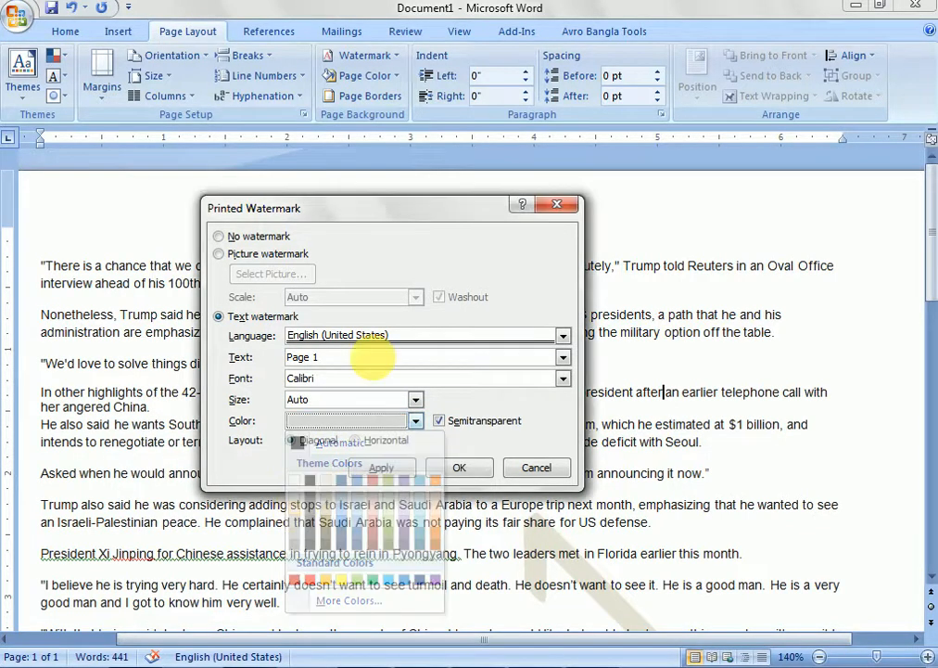
pyautogui.click(351, 358)
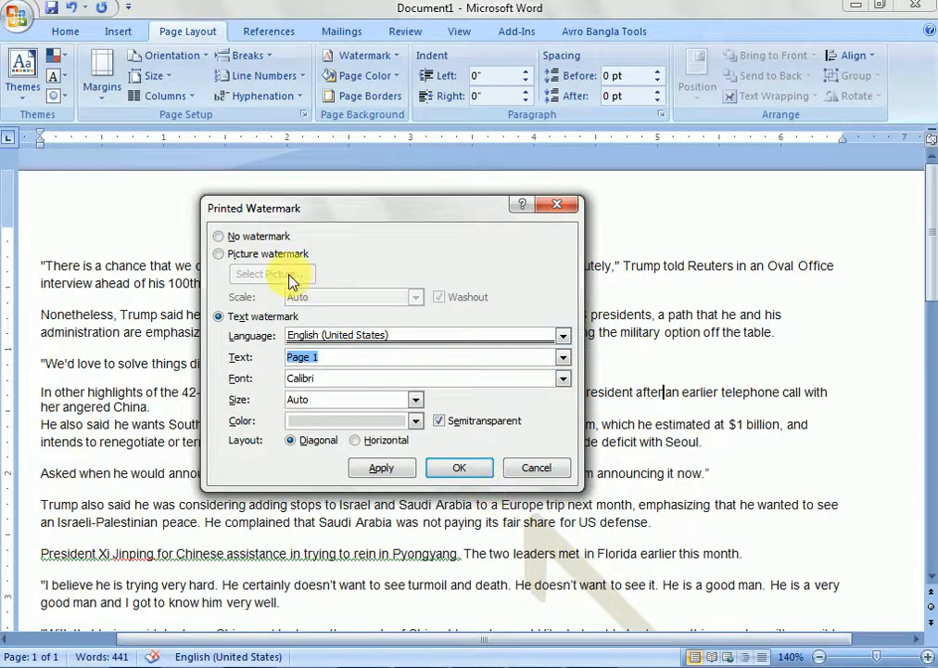
# - Switch to a picture watermark using the Chrysanthemum sample picture, with Auto scale and Washout, and apply it
pyautogui.click(221, 253)
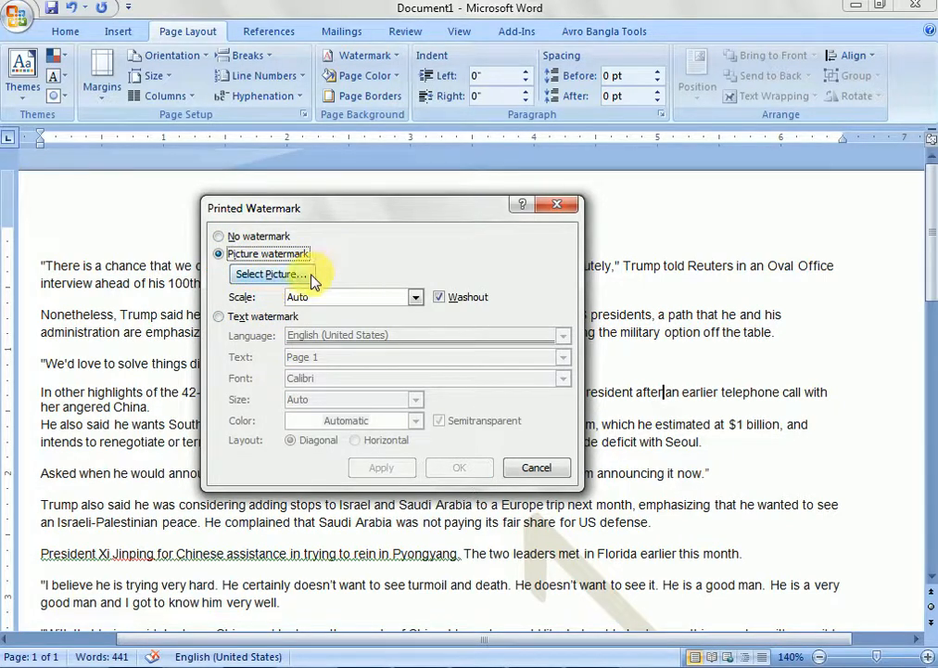
pyautogui.click(269, 274)
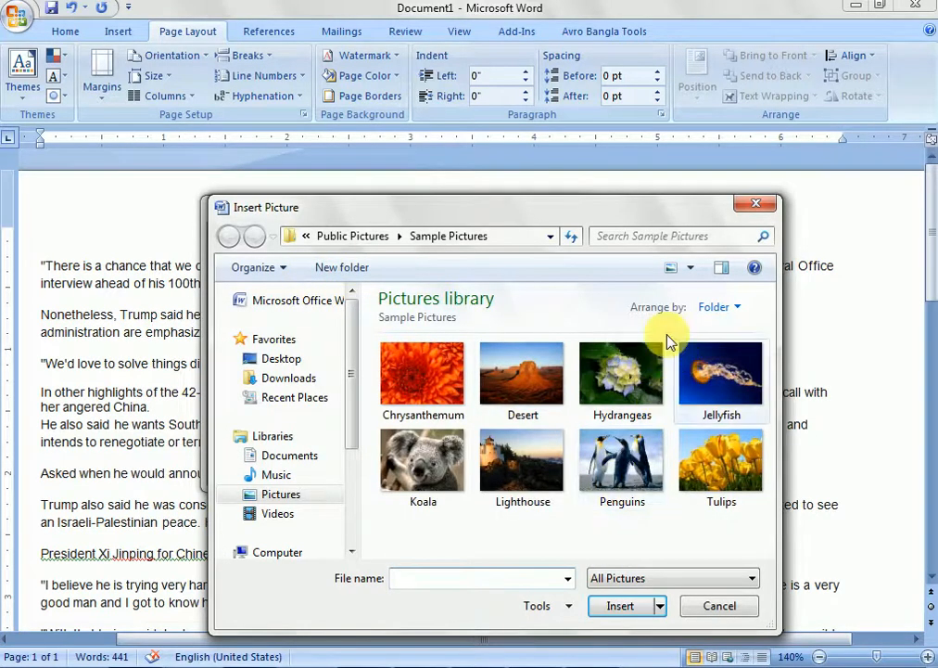
pyautogui.click(443, 387)
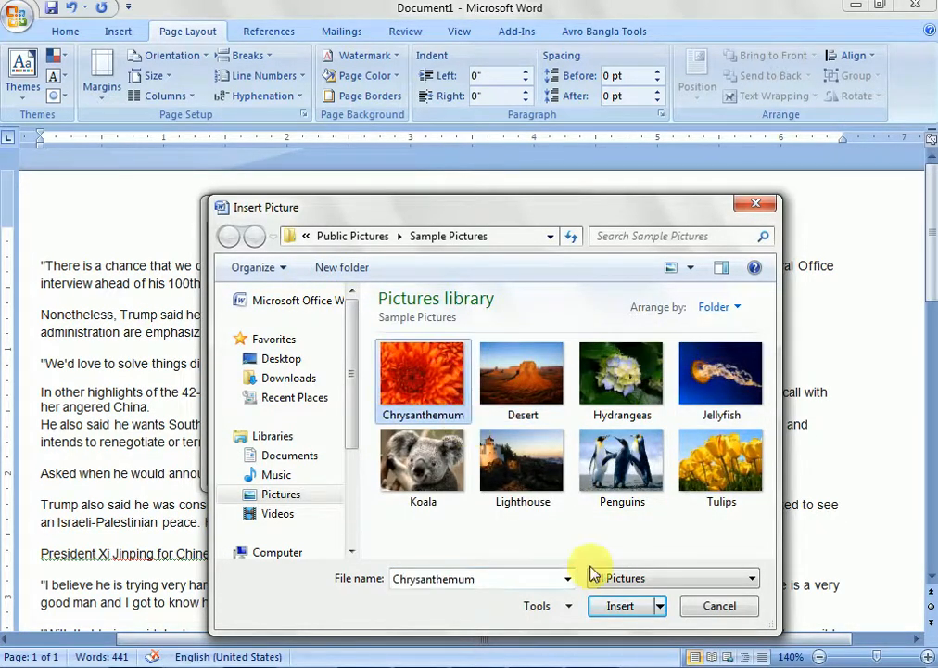
pyautogui.click(630, 609)
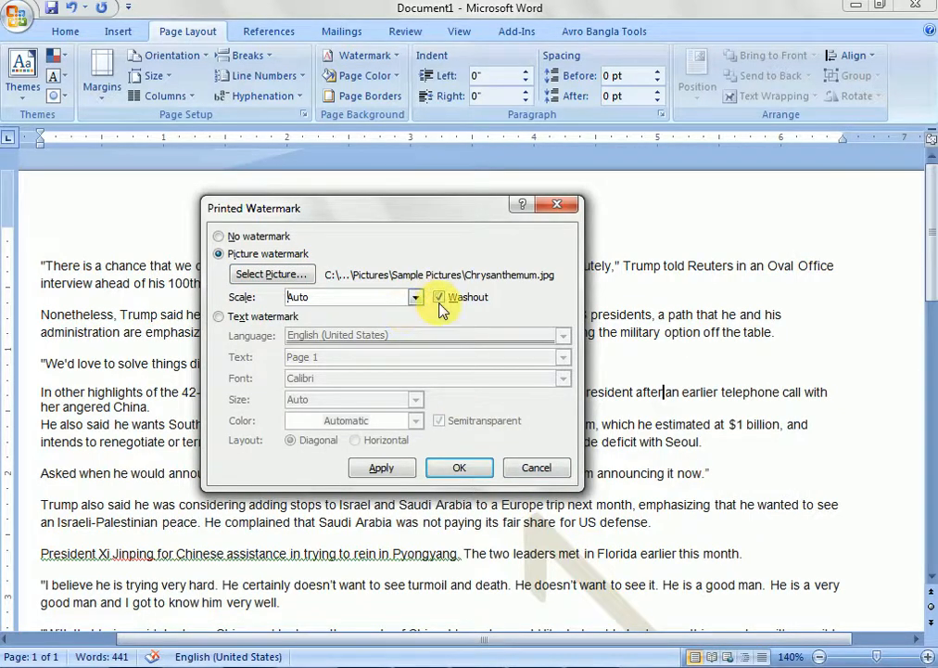
pyautogui.click(381, 467)
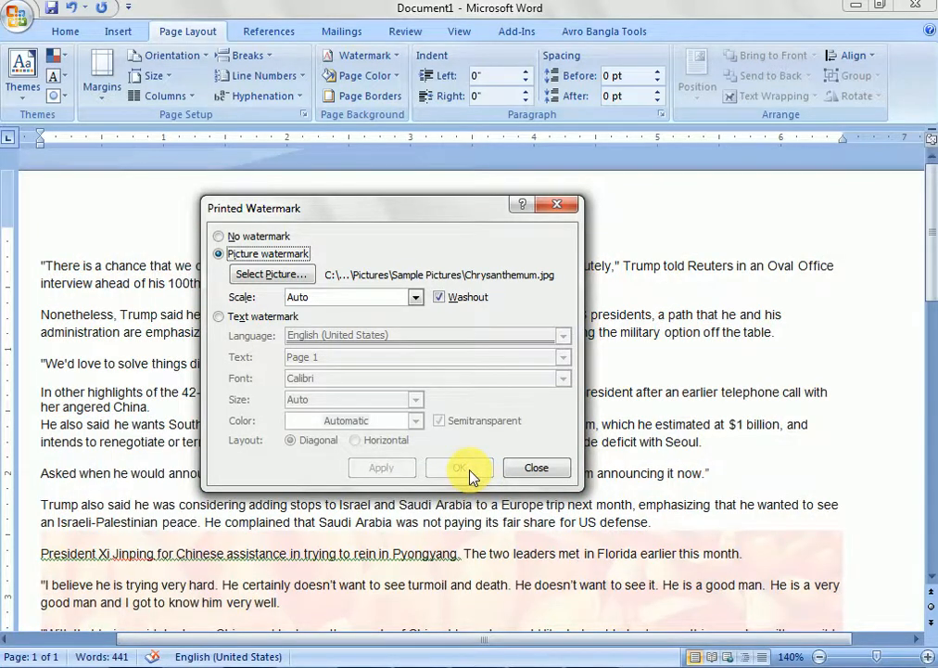
pyautogui.click(542, 467)
# - Check the Chrysanthemum picture watermark on the page and remove it from the document
pyautogui.scroll(-6, 552, 468)
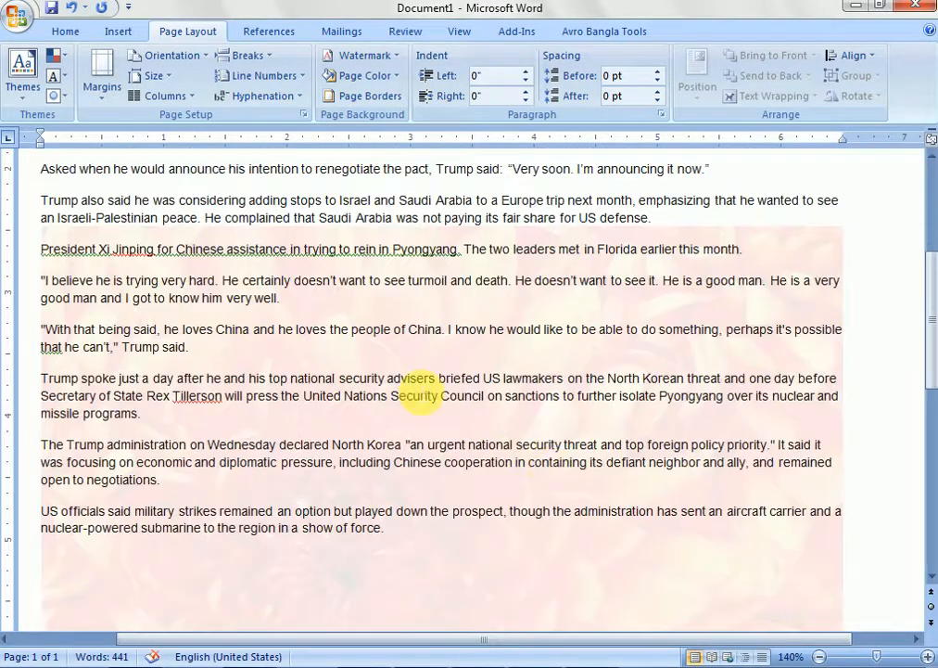
pyautogui.scroll(-7, 702, 481)
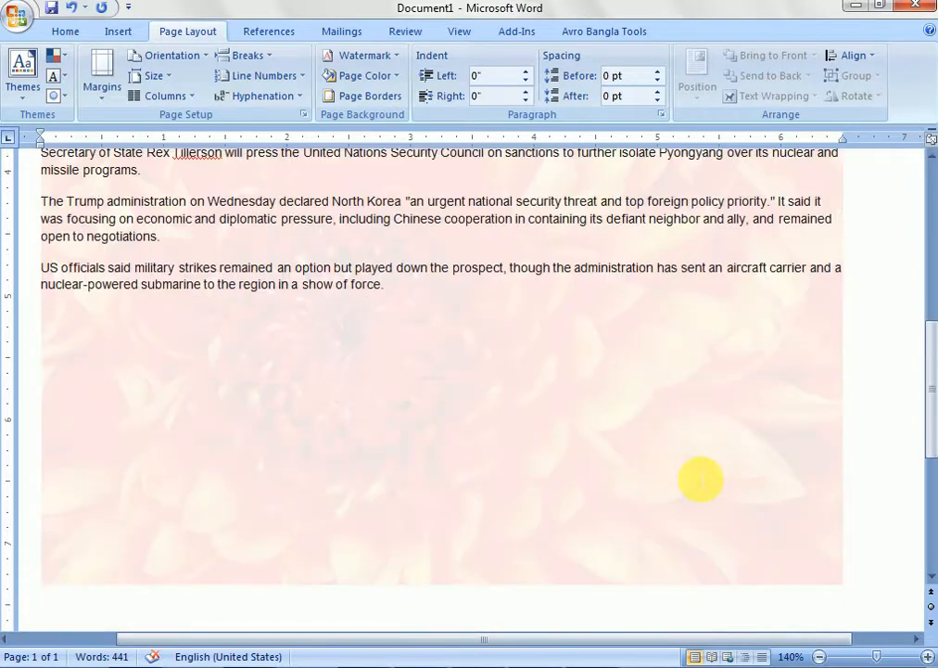
pyautogui.scroll(14, 238, 437)
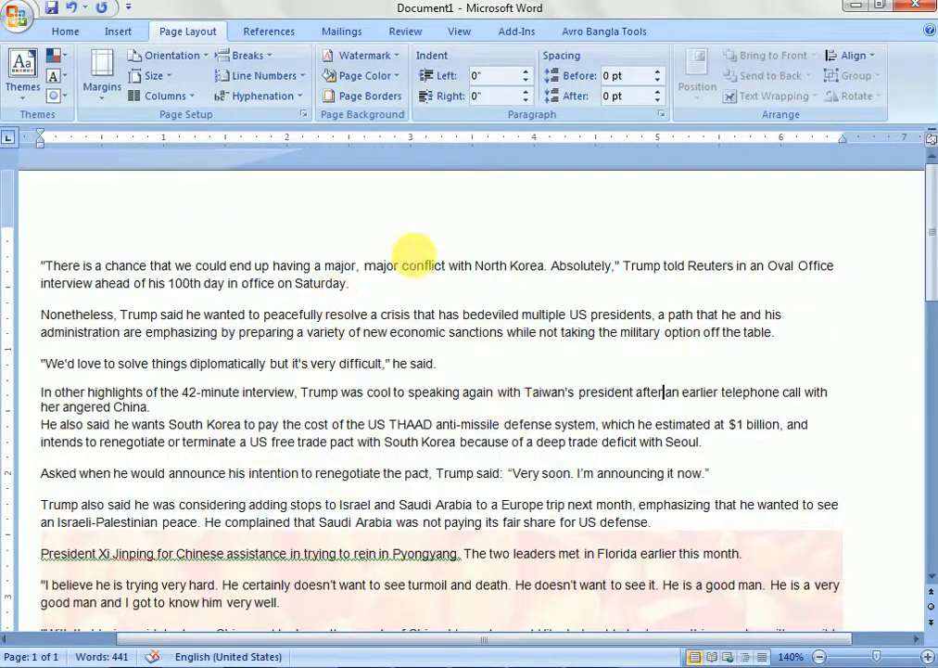
pyautogui.click(397, 58)
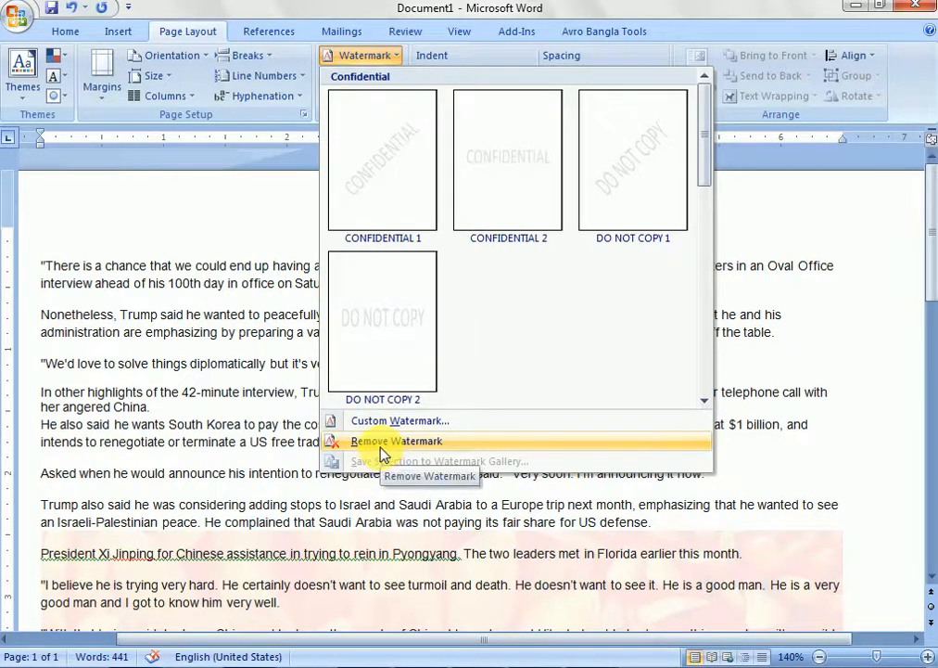
pyautogui.click(436, 452)
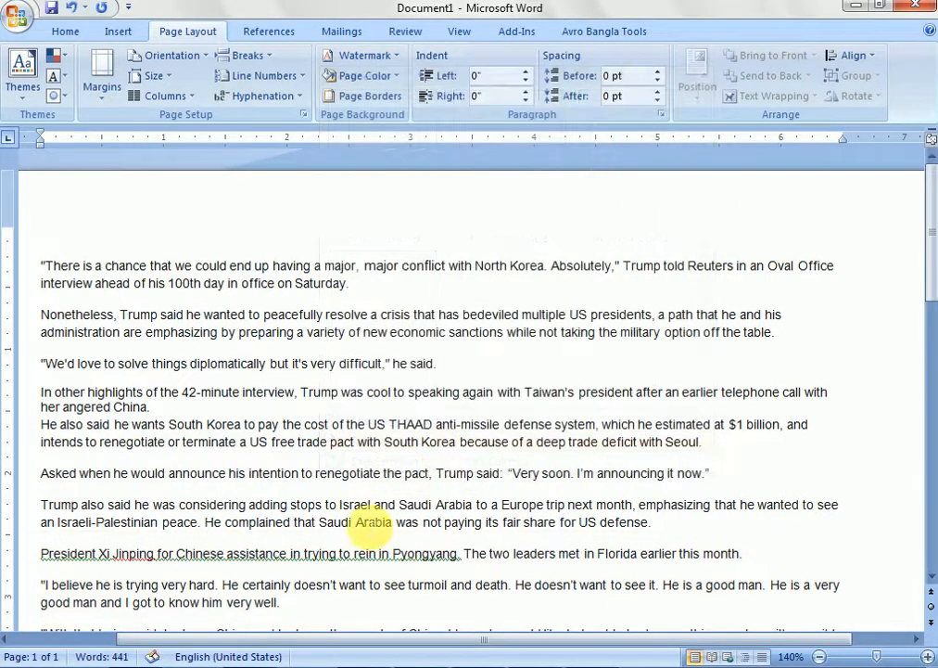
pyautogui.scroll(-5, 413, 478)
pyautogui.scroll(5, 362, 519)
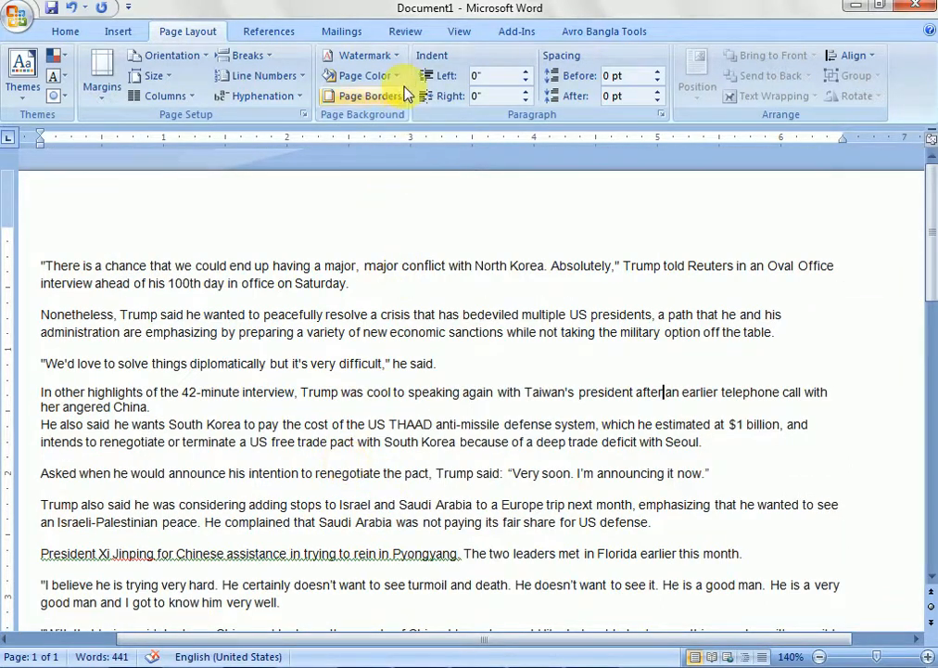
pyautogui.click(366, 56)
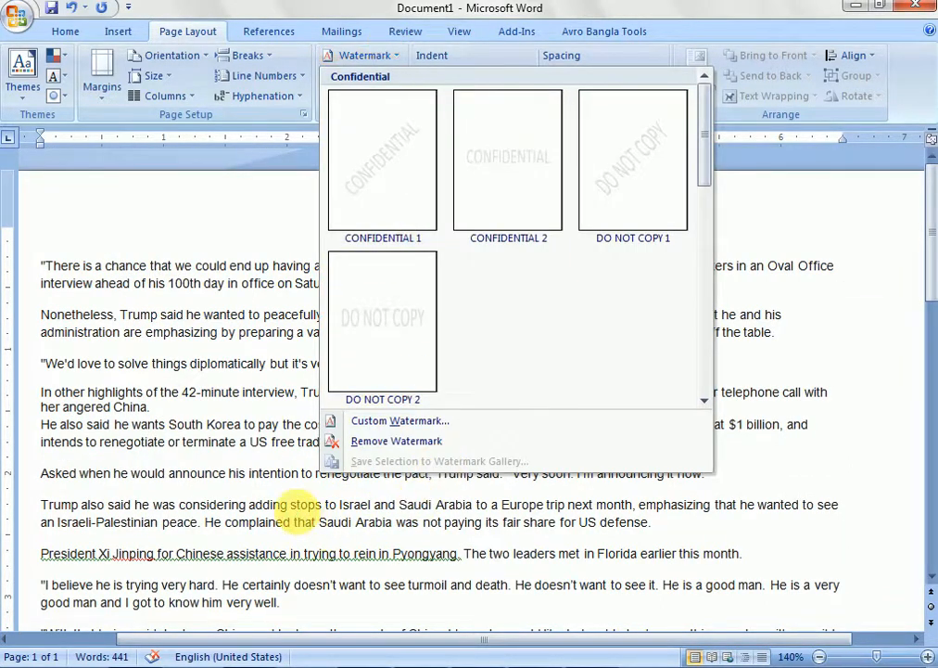
pyautogui.click(237, 382)
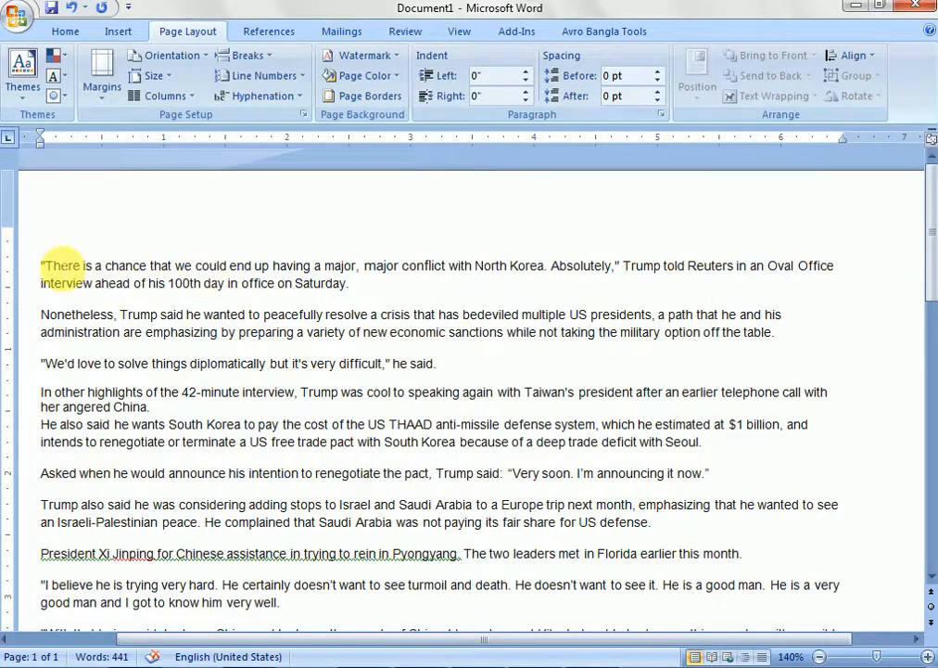
pyautogui.moveTo(47, 266); pyautogui.dragTo(401, 521)
pyautogui.click(406, 424)
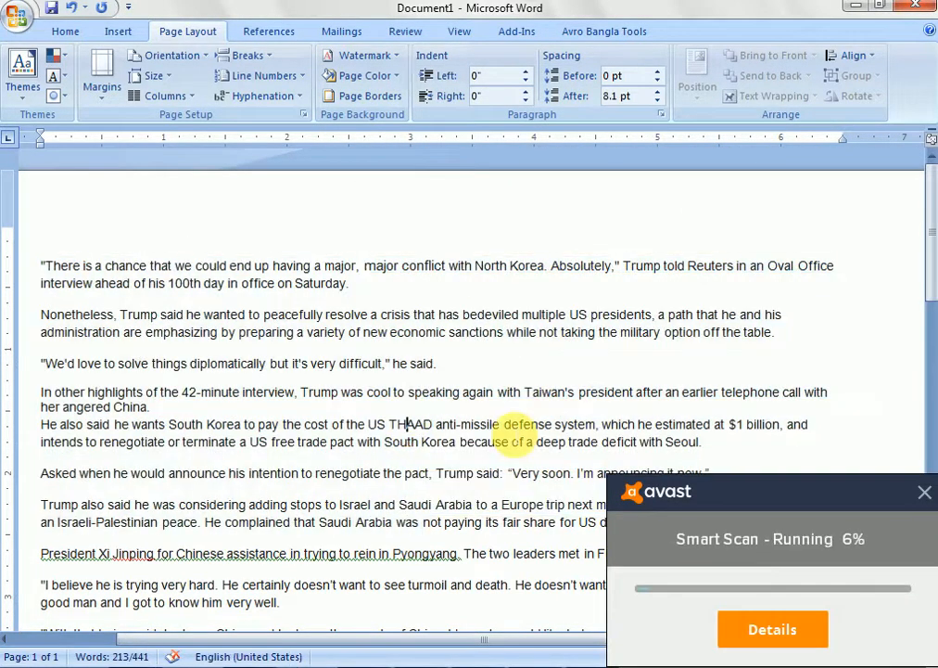
pyautogui.click(924, 492)
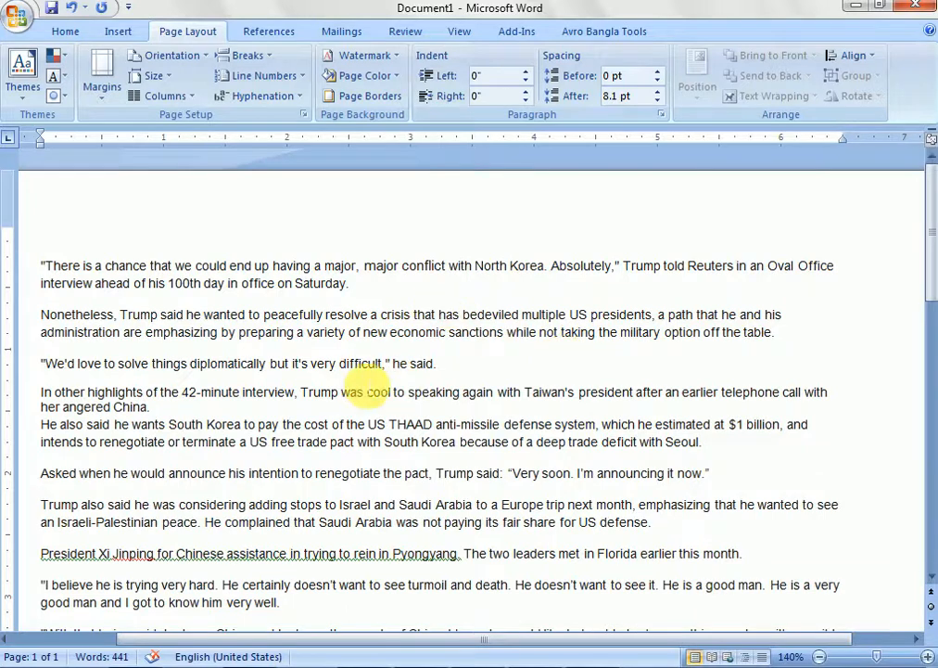
pyautogui.scroll(-3, 355, 381)
pyautogui.scroll(-3, 355, 381)
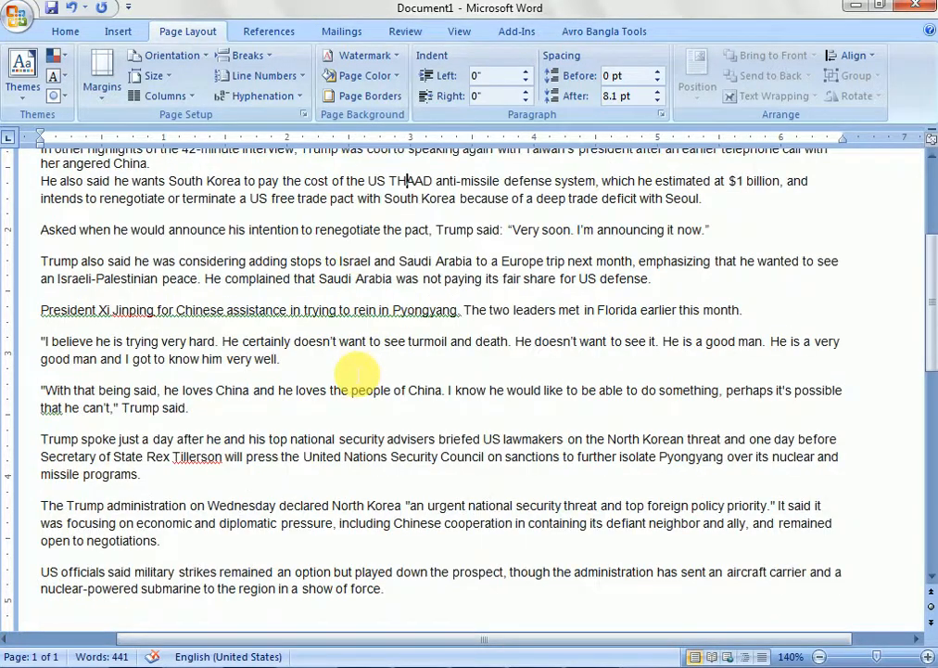
pyautogui.scroll(-5, 356, 373)
pyautogui.scroll(12, 445, 486)
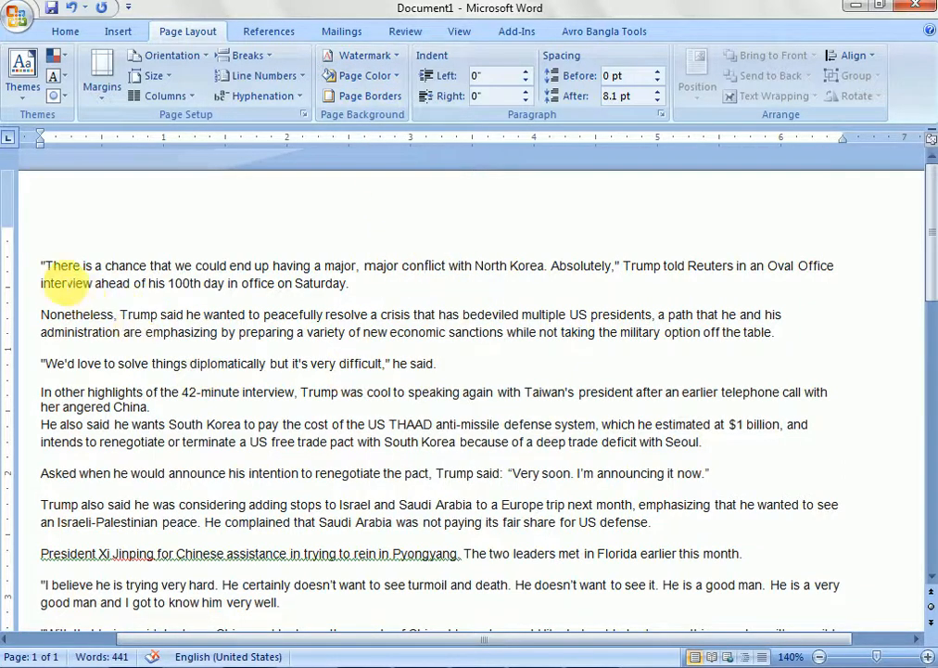
pyautogui.moveTo(39, 268); pyautogui.dragTo(95, 284)
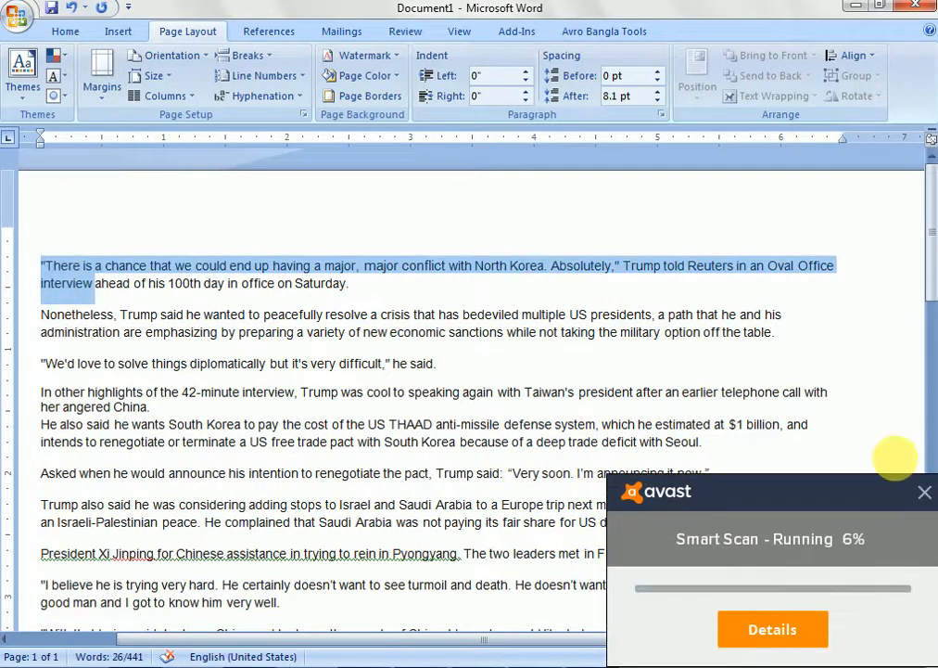
pyautogui.click(925, 493)
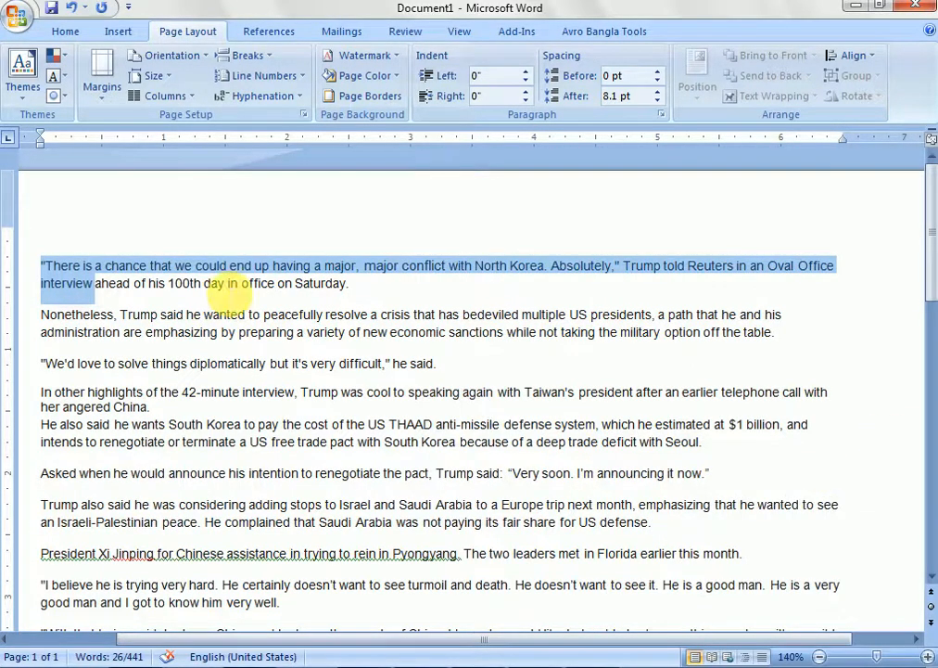
pyautogui.click(143, 300)
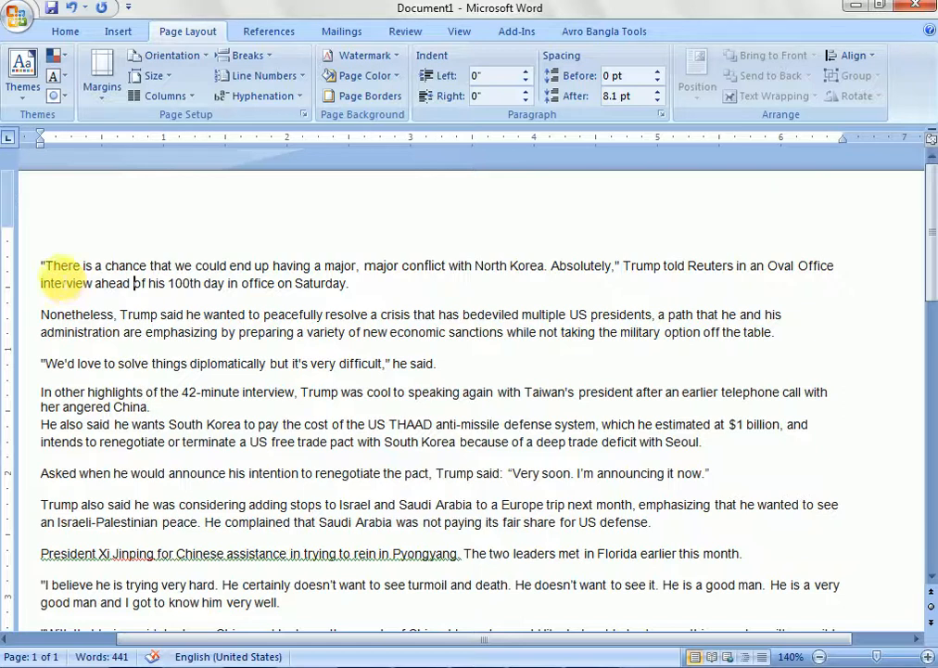